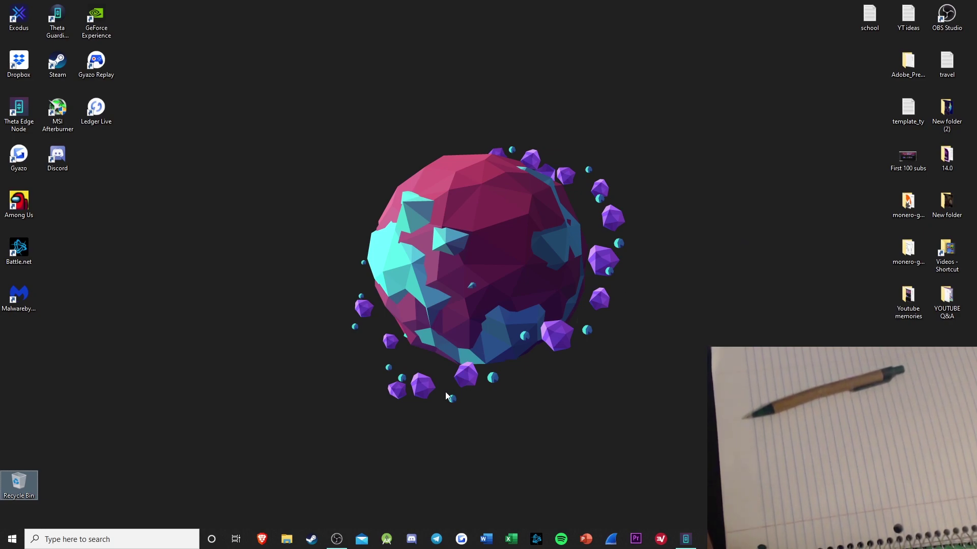
# In Brave, open thetatoken.org from the 'theta' suggestion and go to its Wallet site
pyautogui.click(262, 539)
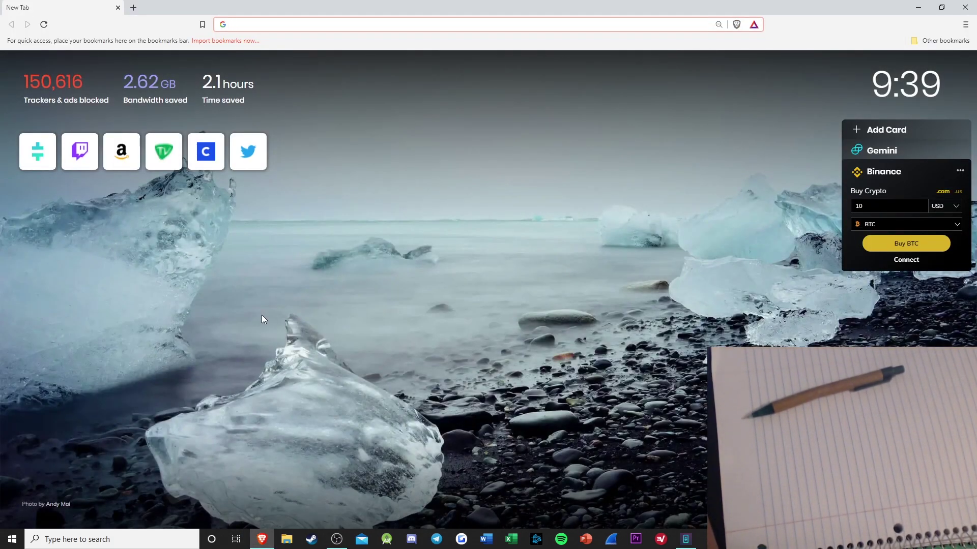
pyautogui.write('thetatoken.org')
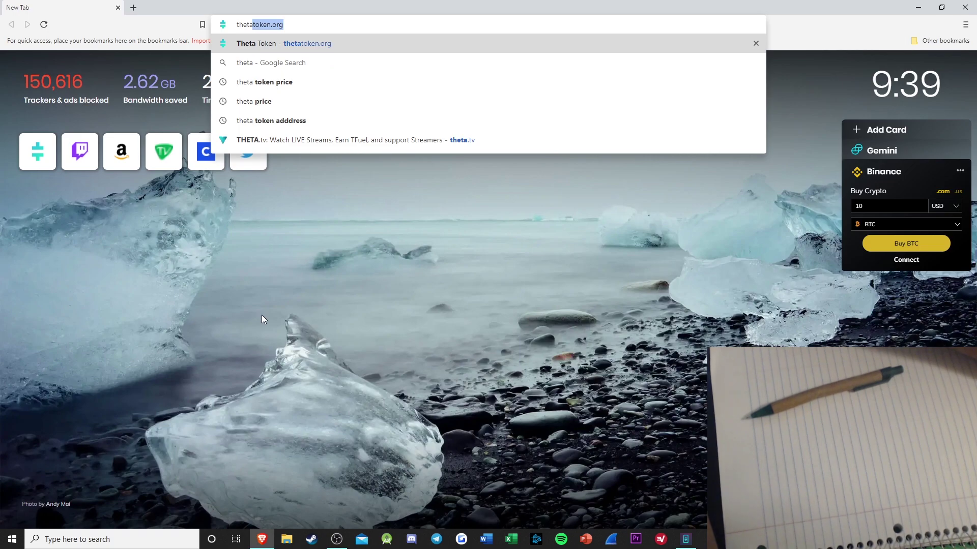
pyautogui.press('Return')
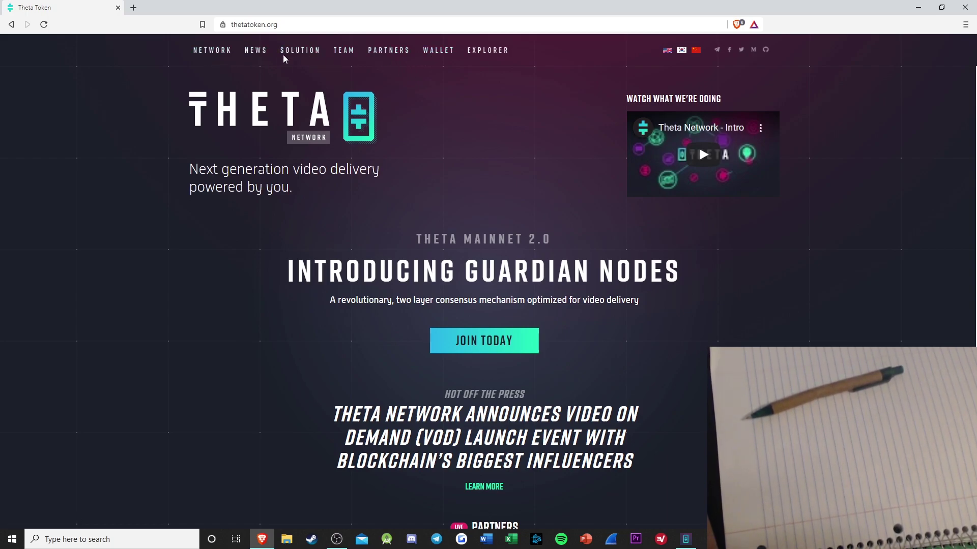
pyautogui.click(441, 52)
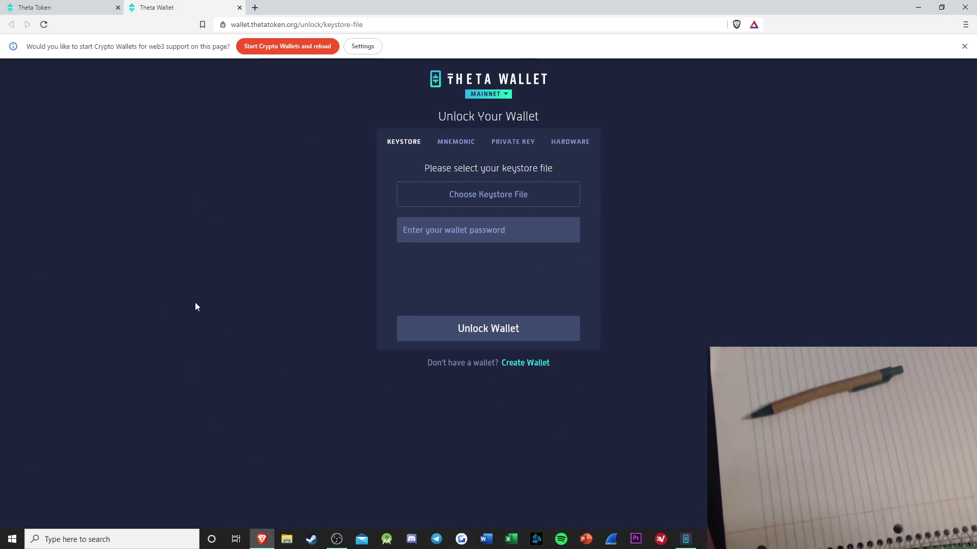
# Start a new wallet, enter and confirm a wallet password, and accept the keystore backup statement
pyautogui.click(529, 365)
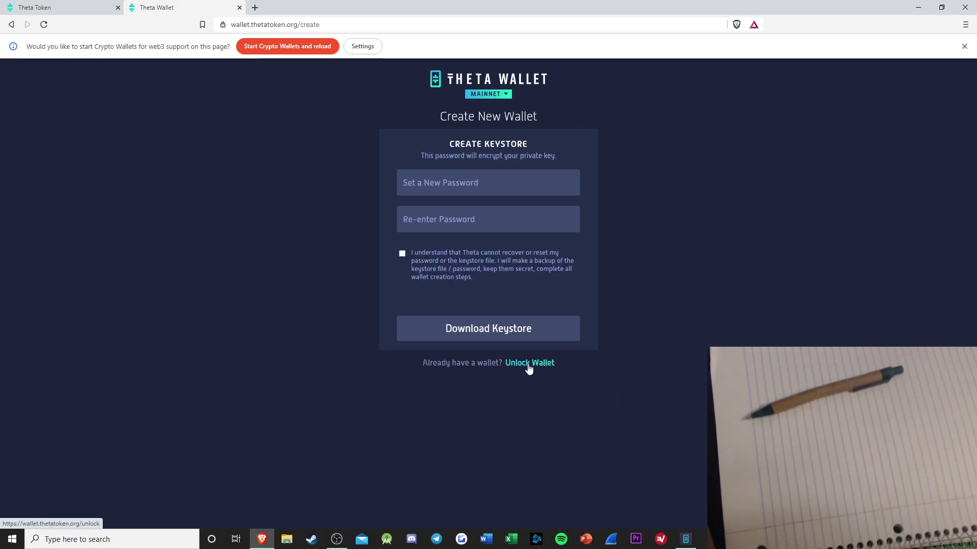
pyautogui.click(465, 183)
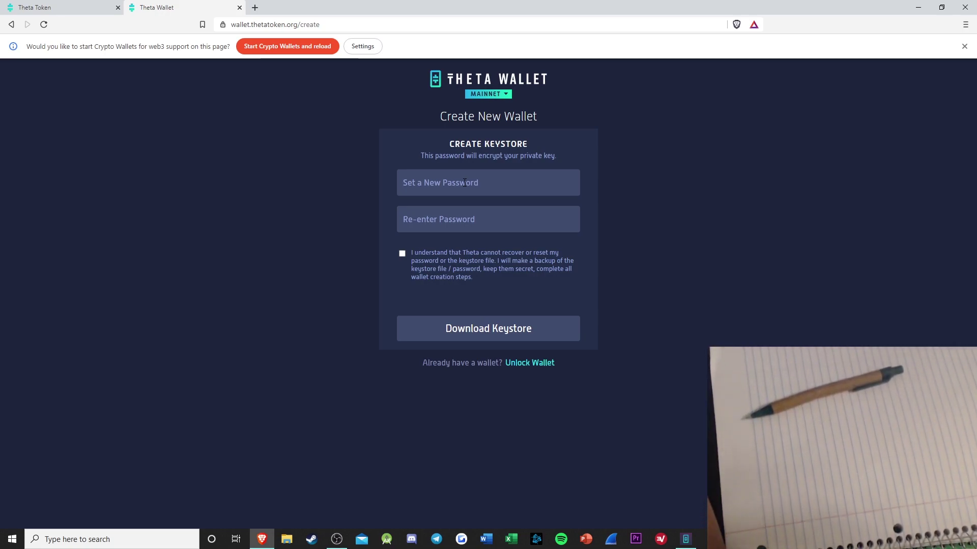
pyautogui.write('******')
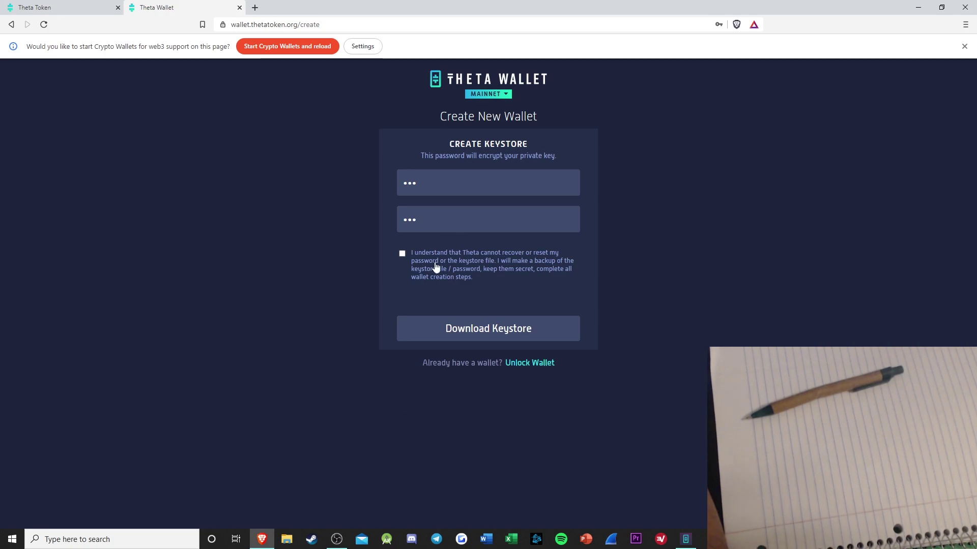
pyautogui.click(440, 270)
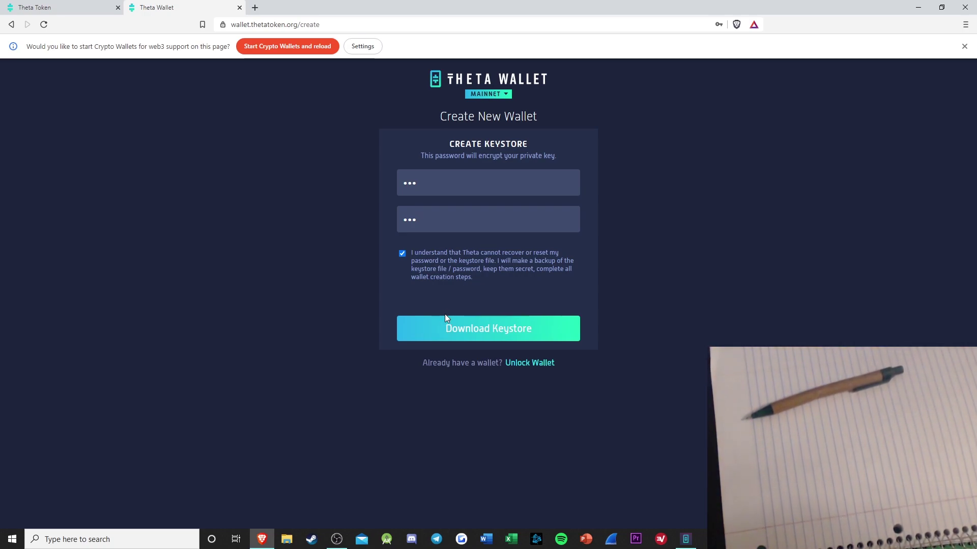
# Save the keystore file to Downloads and drag a copy onto the desktop
pyautogui.click(470, 330)
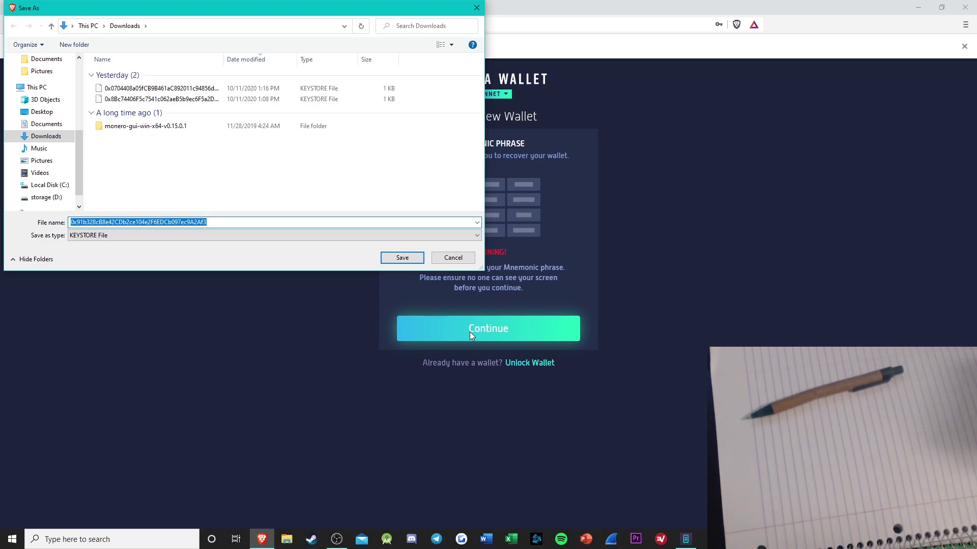
pyautogui.click(401, 258)
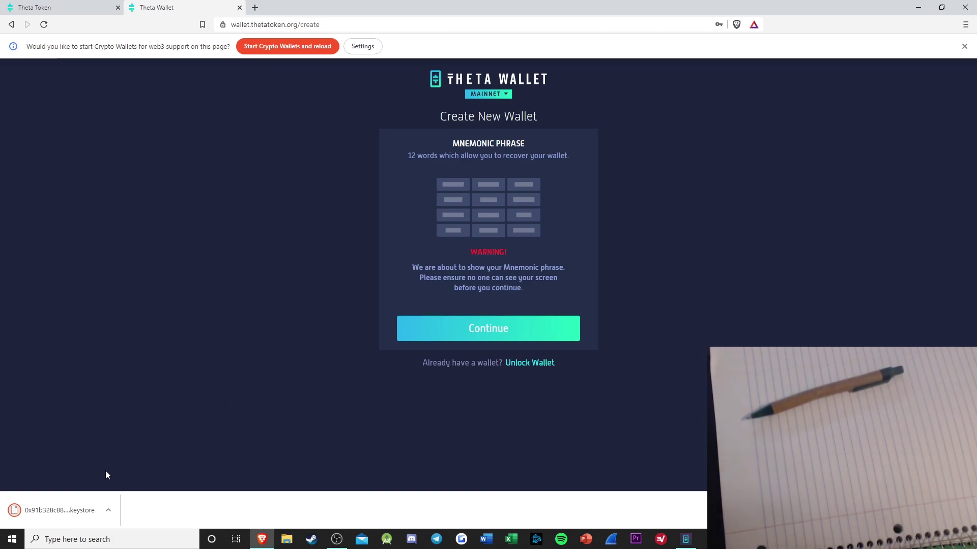
pyautogui.doubleClick(383, 7)
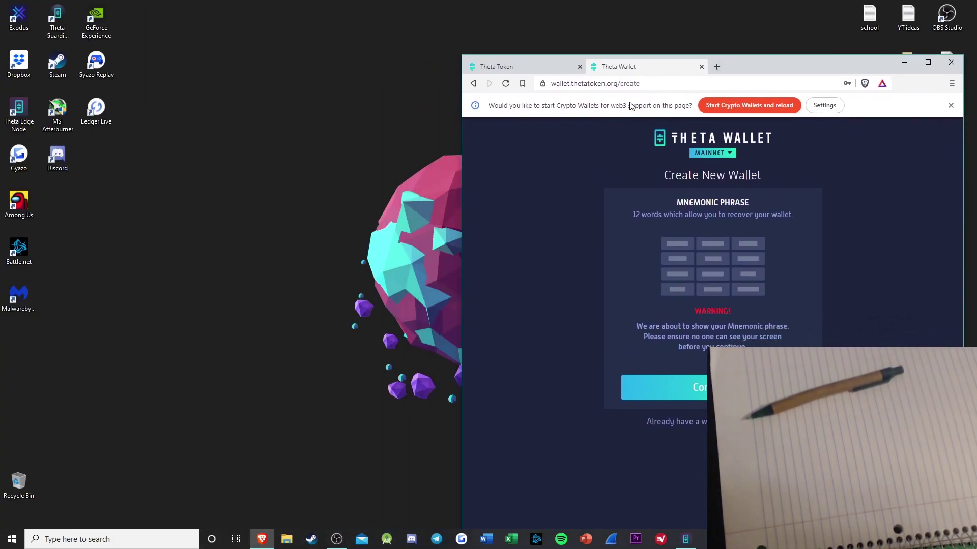
pyautogui.moveTo(735, 63); pyautogui.dragTo(754, 23)
pyautogui.moveTo(540, 521); pyautogui.dragTo(329, 89)
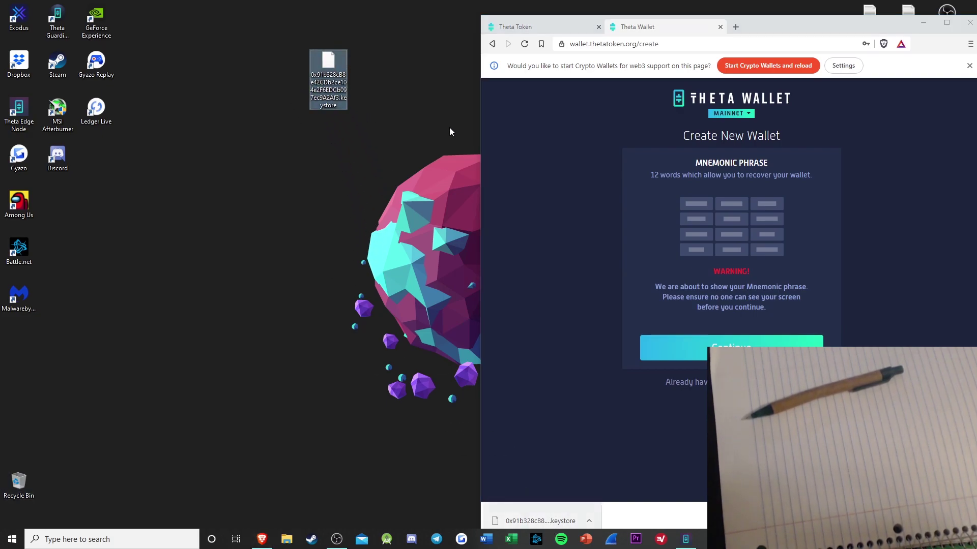
pyautogui.click(763, 32)
# Drag the browser window to the top edge so it fills the screen
pyautogui.moveTo(763, 32); pyautogui.dragTo(512, 1)
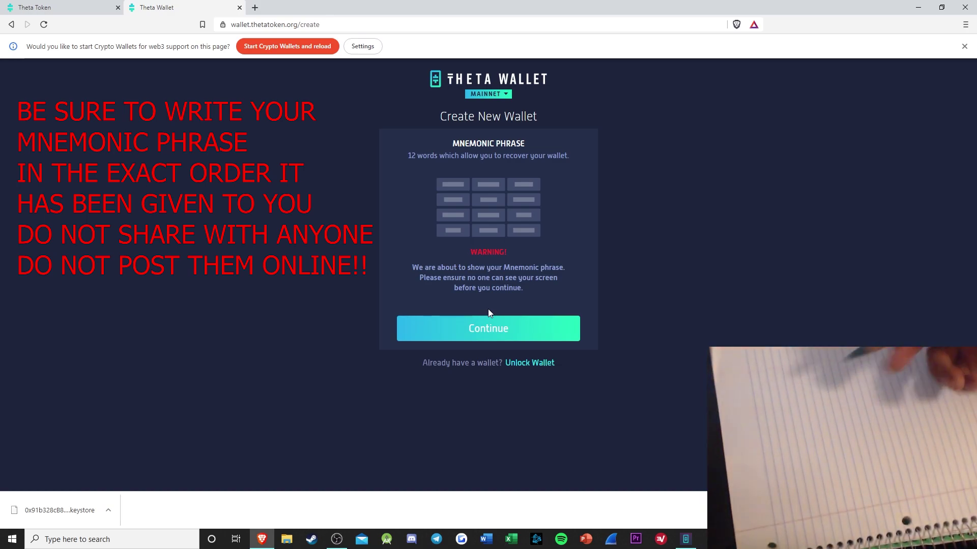
# Continue past the Mnemonic Phrase warning to display the 12 recovery words
pyautogui.click(510, 325)
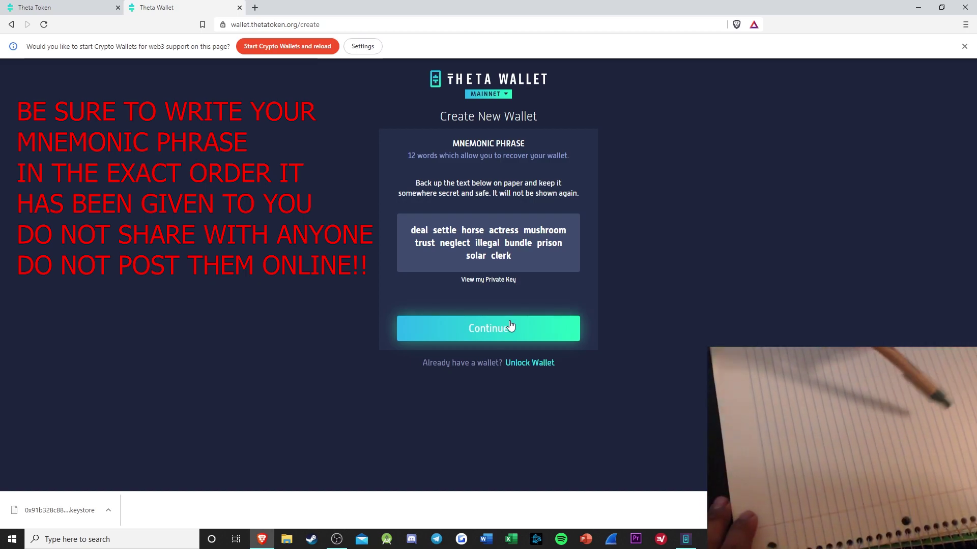
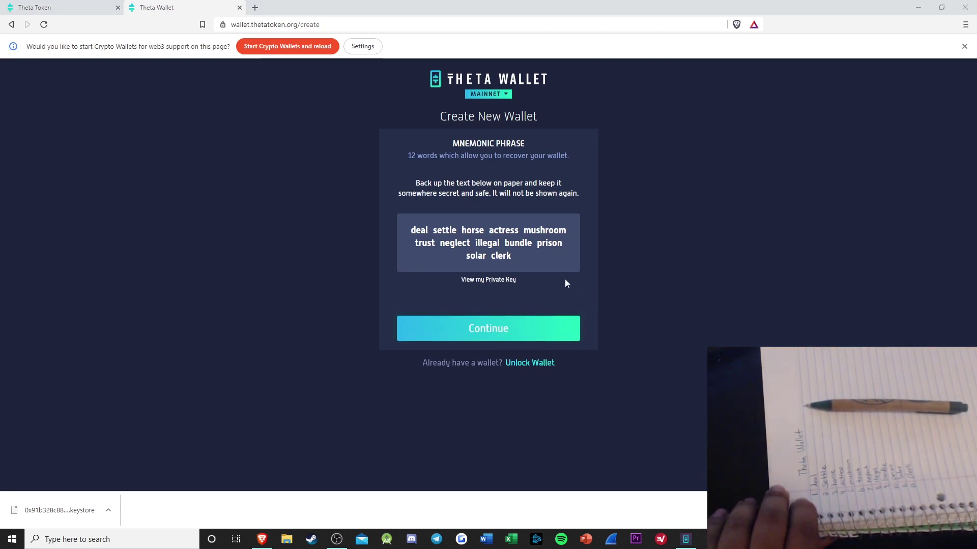
# Reveal the new wallet's private key from the recovery phrase page
pyautogui.click(499, 281)
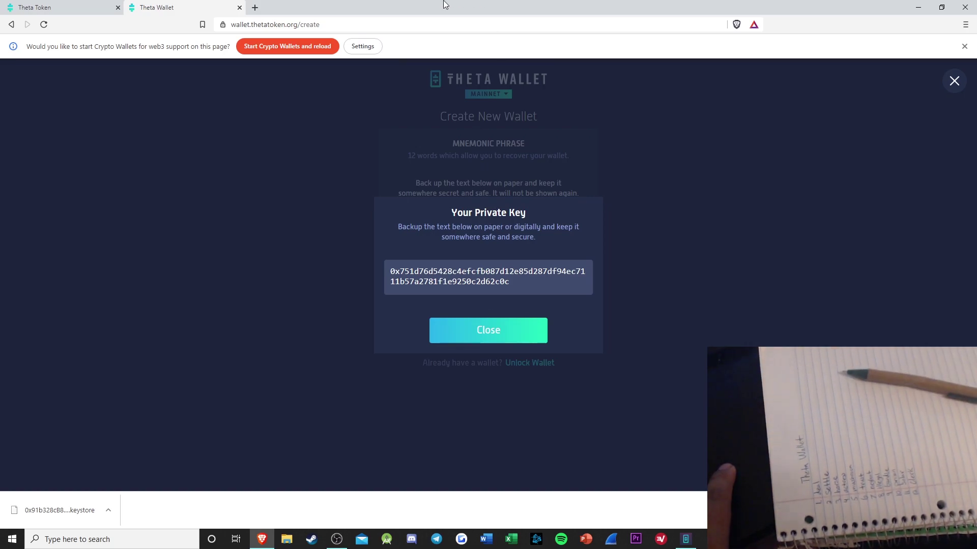
# Shrink the browser window so the desktop shows around the private key dialog
pyautogui.moveTo(495, 7); pyautogui.dragTo(569, 102)
# Create a new text document on the desktop named 'theta hex key'
pyautogui.rightClick(397, 8)
pyautogui.moveTo(431, 120)
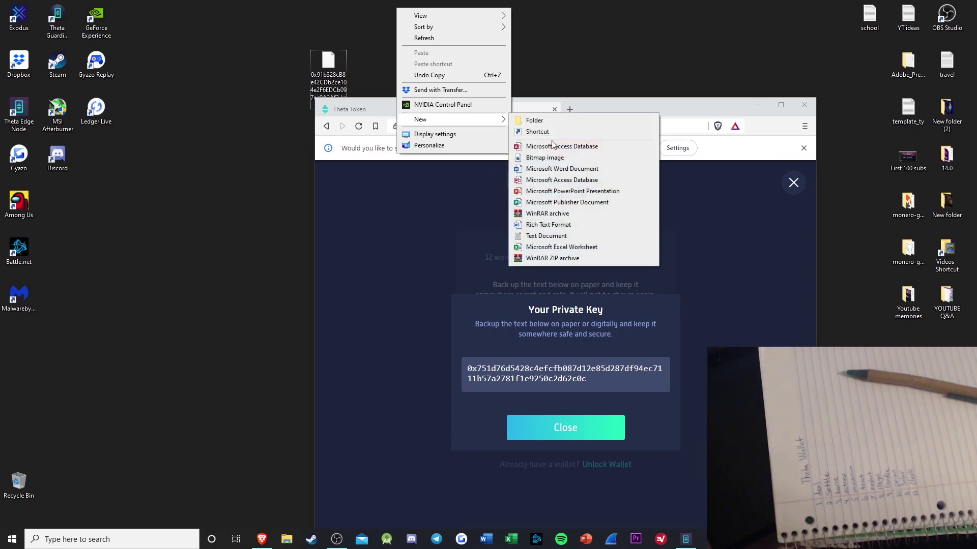
pyautogui.click(573, 236)
pyautogui.press('Return')
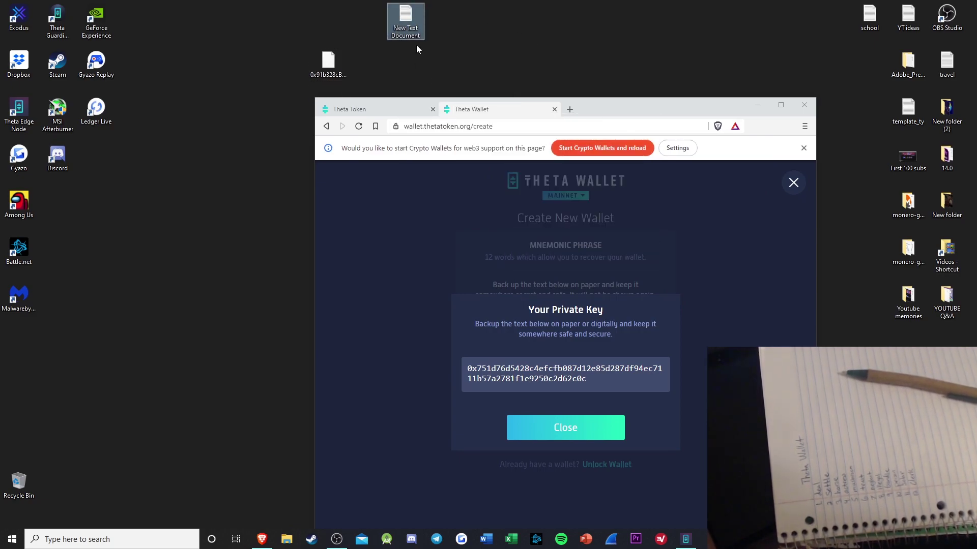
pyautogui.rightClick(418, 29)
pyautogui.click(453, 291)
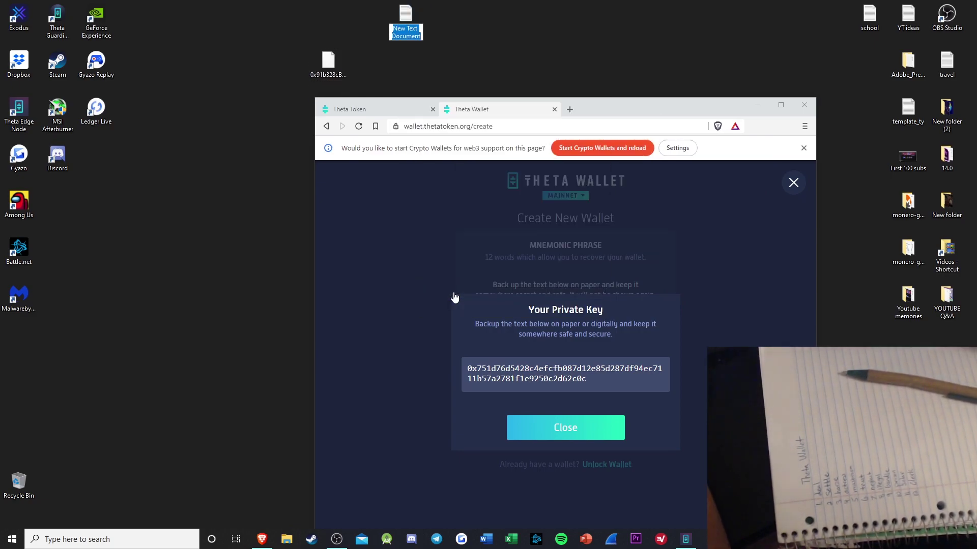
pyautogui.write('theta hex key')
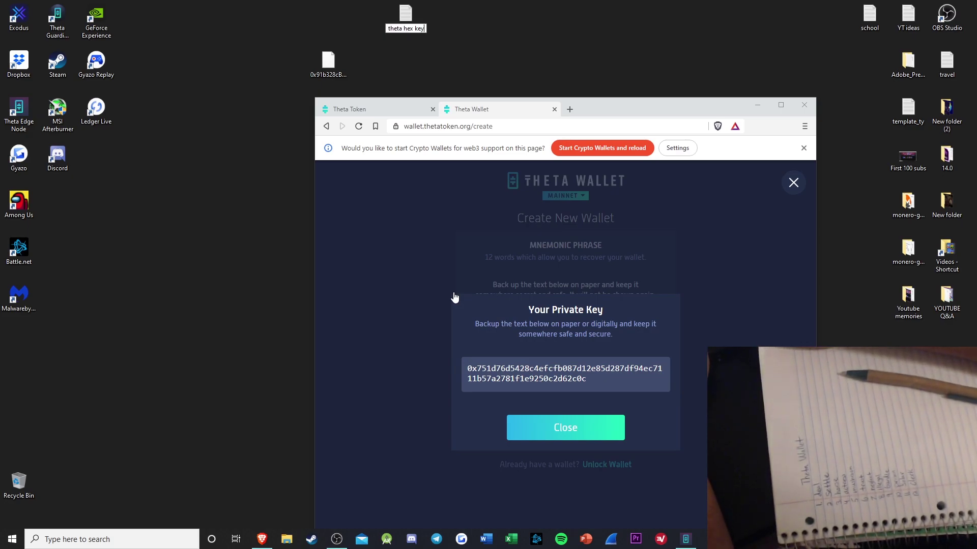
pyautogui.press('Return')
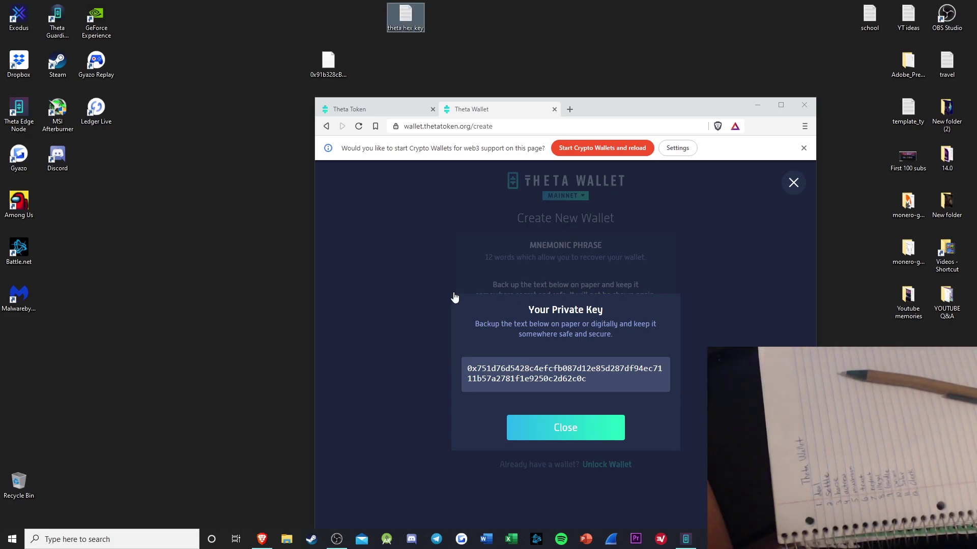
# Paste the wallet's private key into 'theta hex key' and save the file
pyautogui.tripleClick(603, 386)
pyautogui.hotkey('ctrl', 'c')
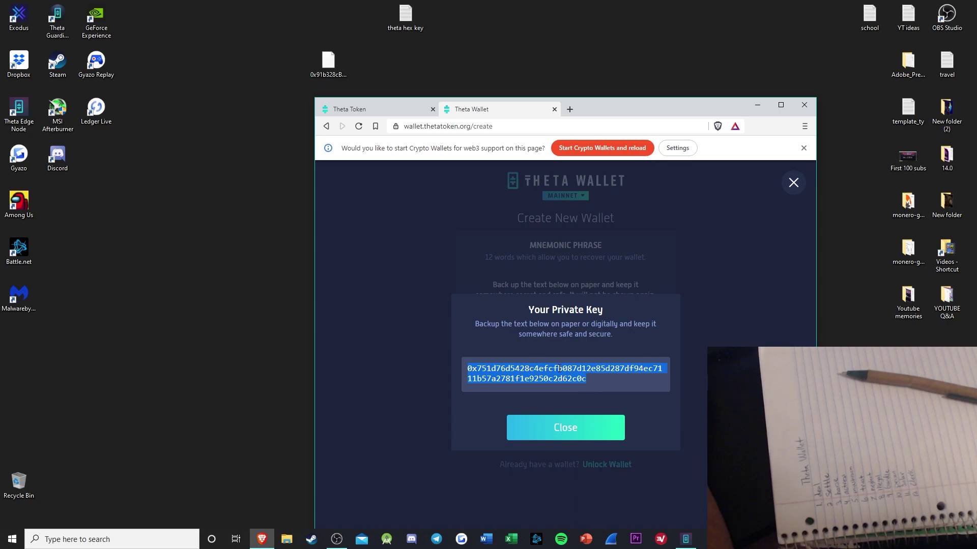
pyautogui.doubleClick(405, 16)
pyautogui.hotkey('ctrl', 'v')
pyautogui.click(665, 219)
pyautogui.press('Return')
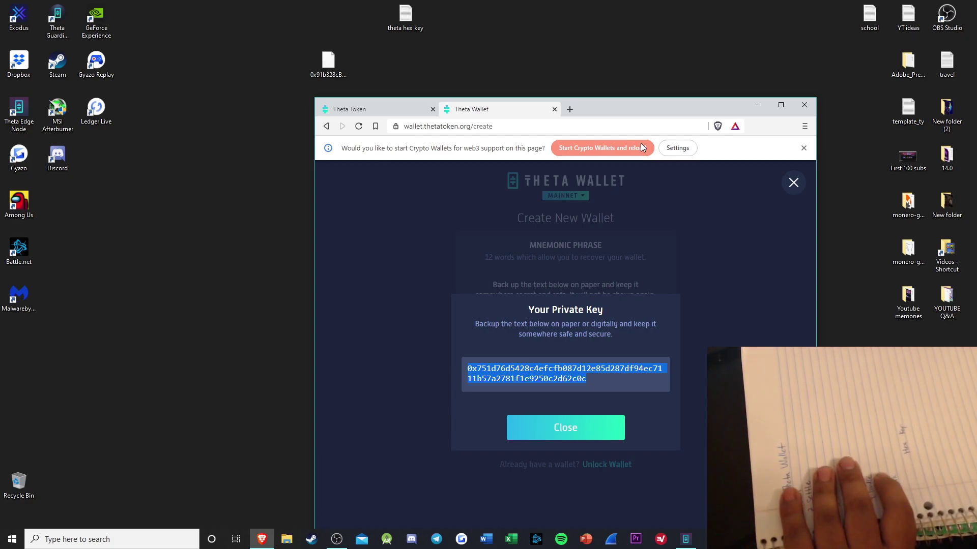
# Close the Your Private Key dialog to return to the 12-word recovery phrase
pyautogui.click(570, 429)
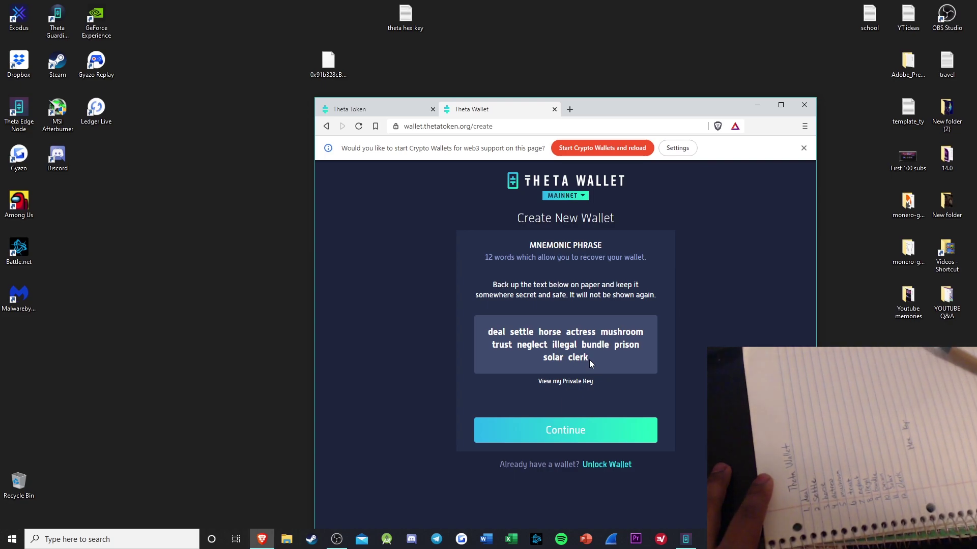
# Continue past the recovery phrase and go to the Unlock Wallet page
pyautogui.click(631, 432)
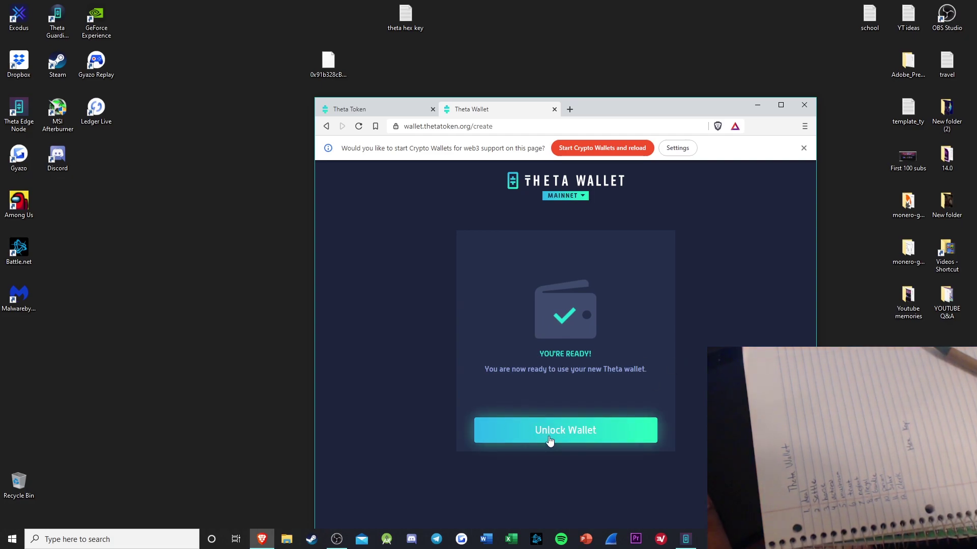
pyautogui.doubleClick(661, 104)
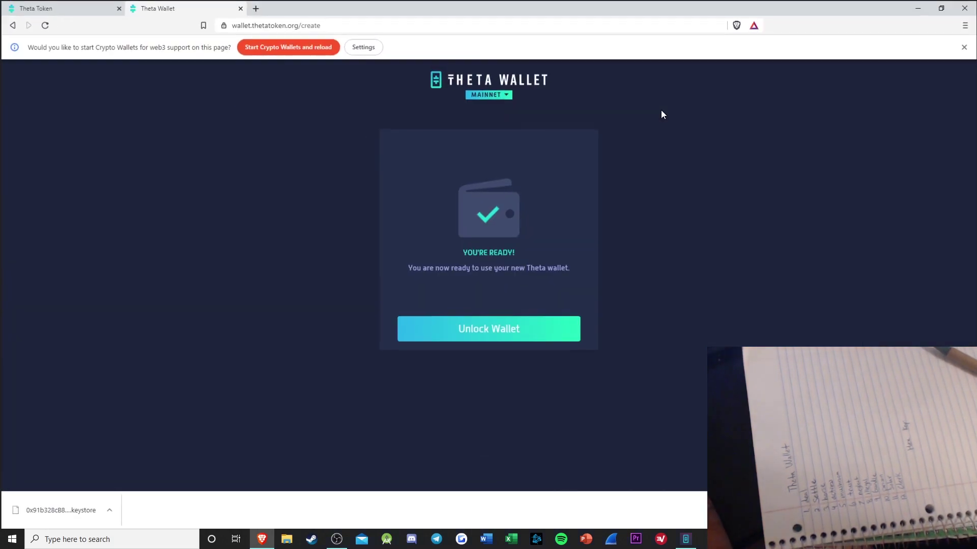
pyautogui.click(511, 333)
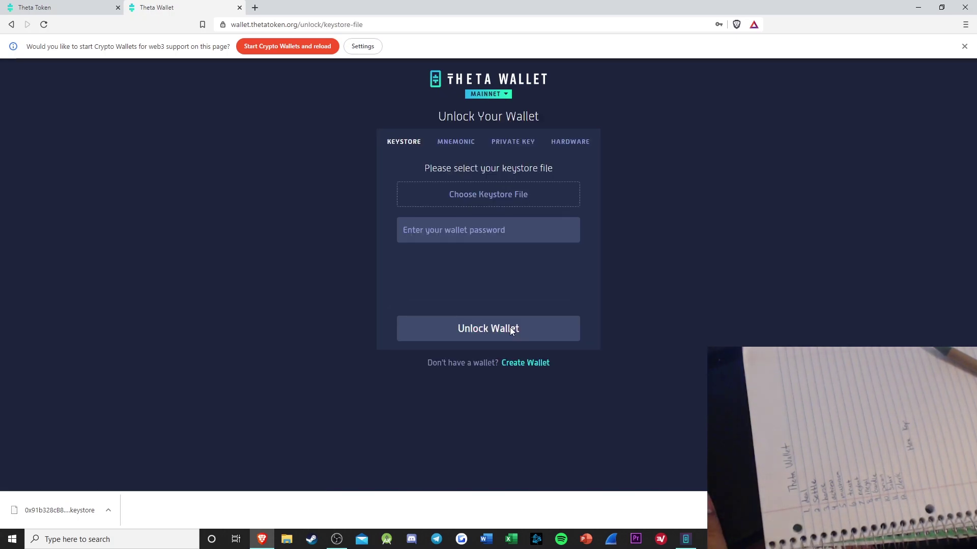
# Unlock the wallet with the desktop keystore file and password, then maximize the window
pyautogui.moveTo(493, 8); pyautogui.dragTo(681, 21)
pyautogui.moveTo(329, 62); pyautogui.dragTo(242, 145)
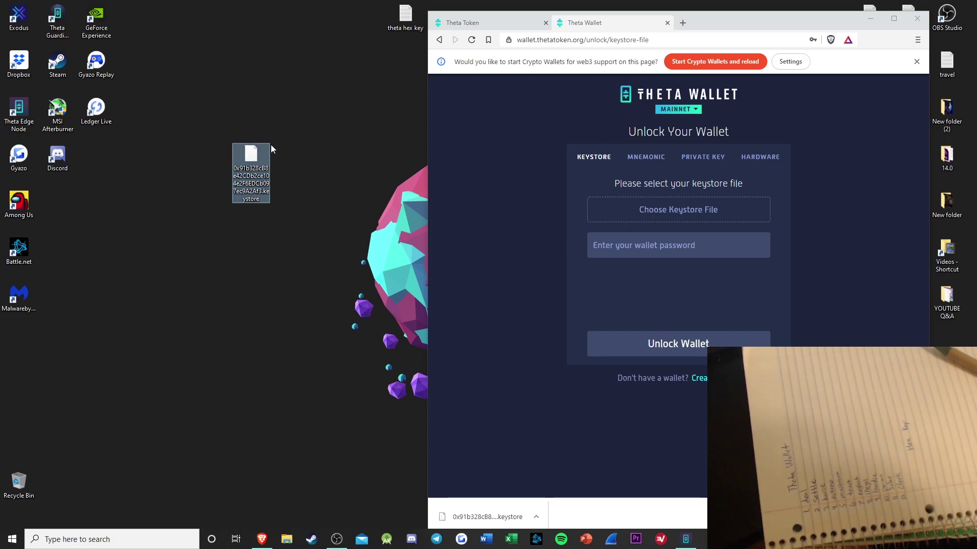
pyautogui.moveTo(240, 152); pyautogui.dragTo(676, 220)
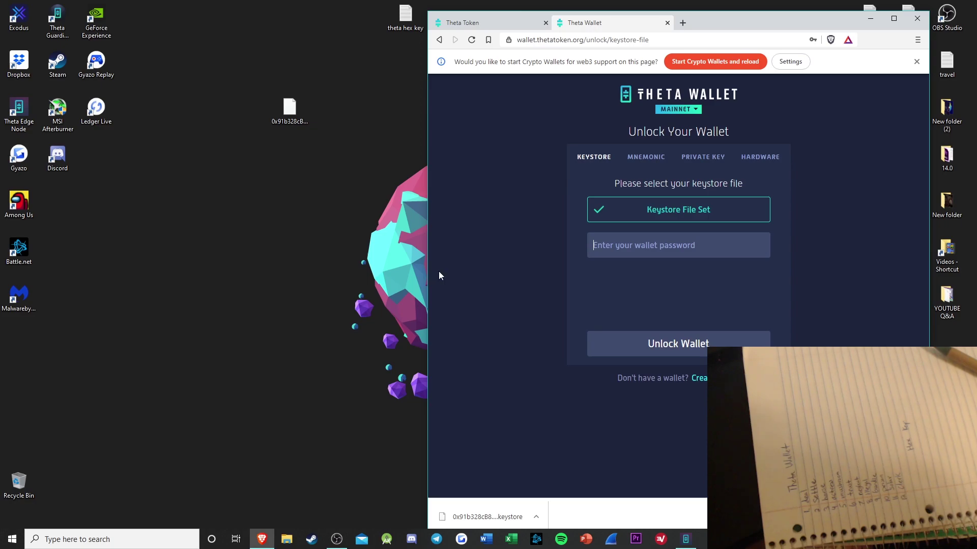
pyautogui.write('•••')
pyautogui.click(658, 341)
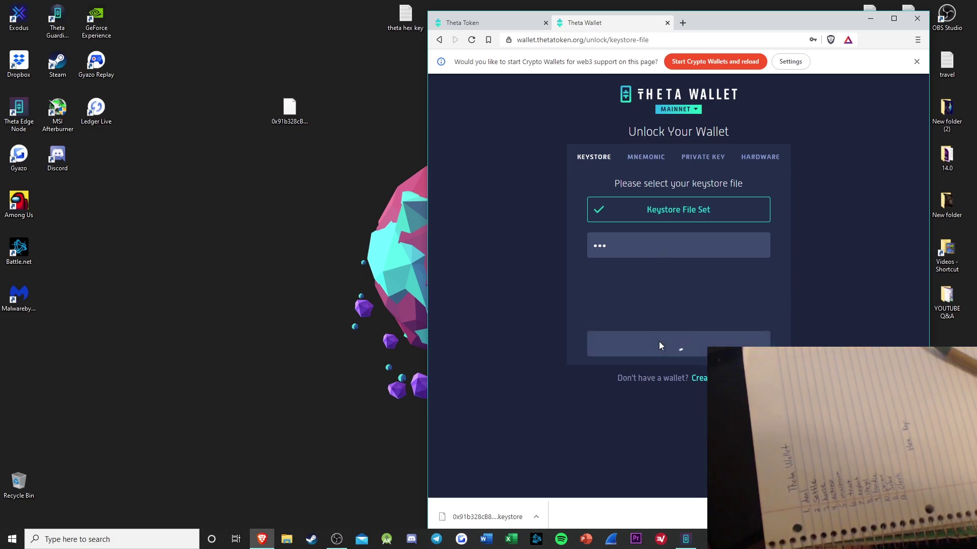
pyautogui.doubleClick(719, 17)
# Select the wallet's public address next to My Wallet and open the Receive panel
pyautogui.moveTo(386, 5); pyautogui.dragTo(644, 23)
pyautogui.click(297, 127)
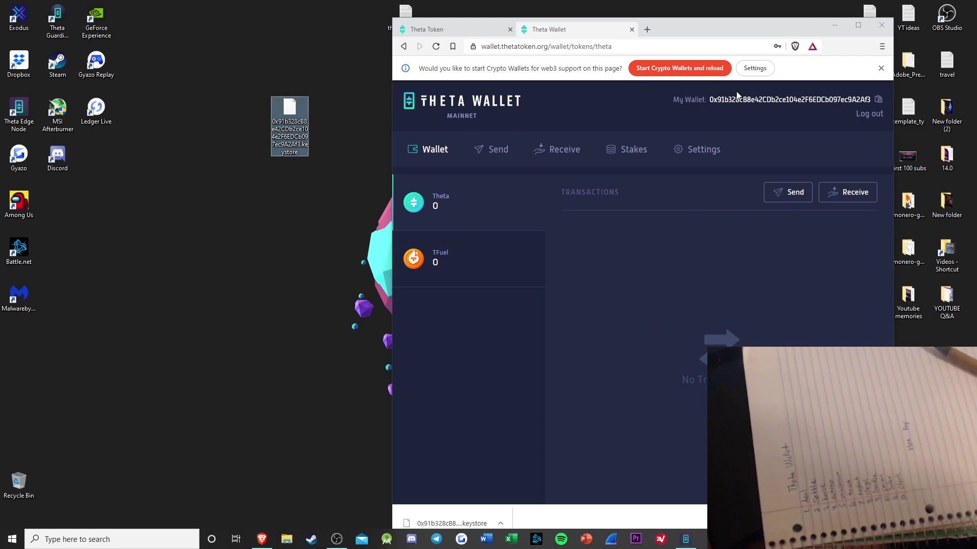
pyautogui.doubleClick(752, 100)
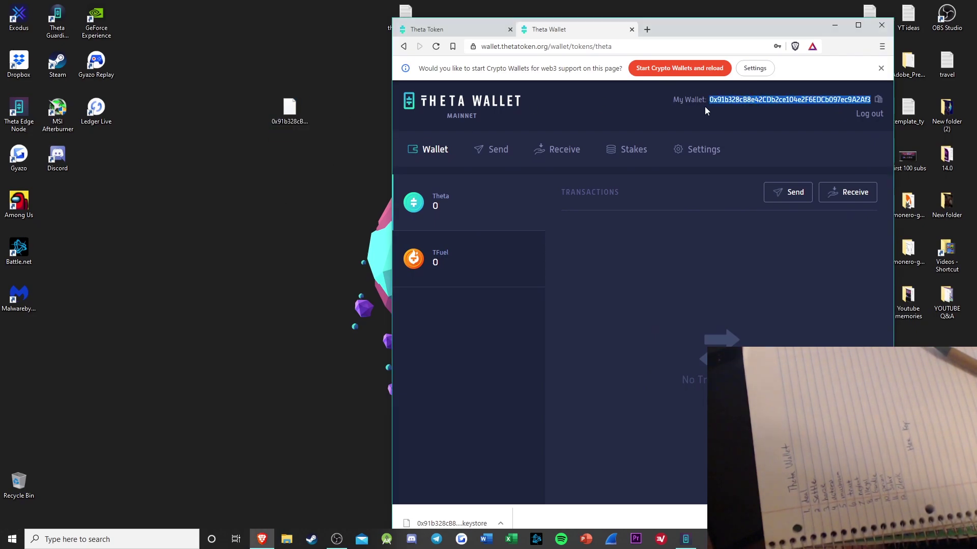
pyautogui.click(287, 111)
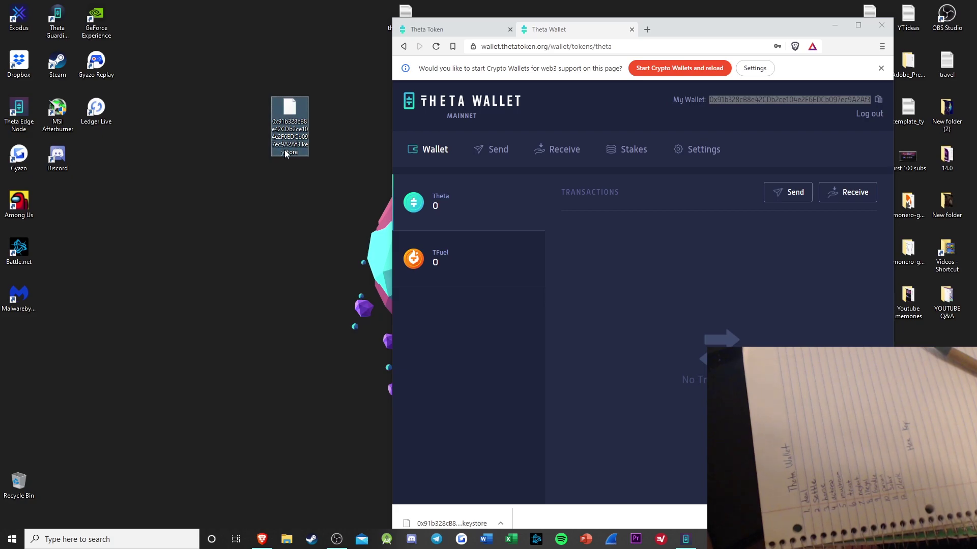
pyautogui.doubleClick(744, 100)
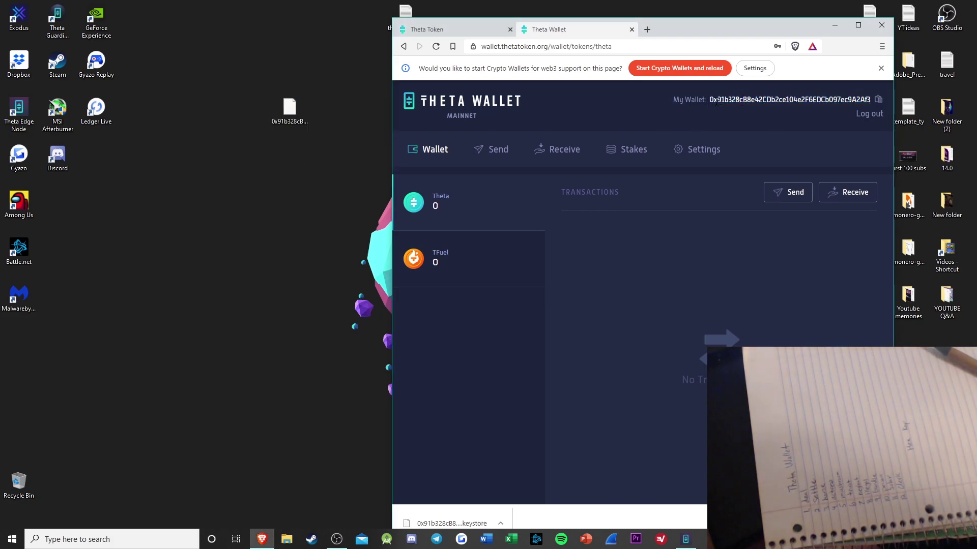
pyautogui.doubleClick(714, 101)
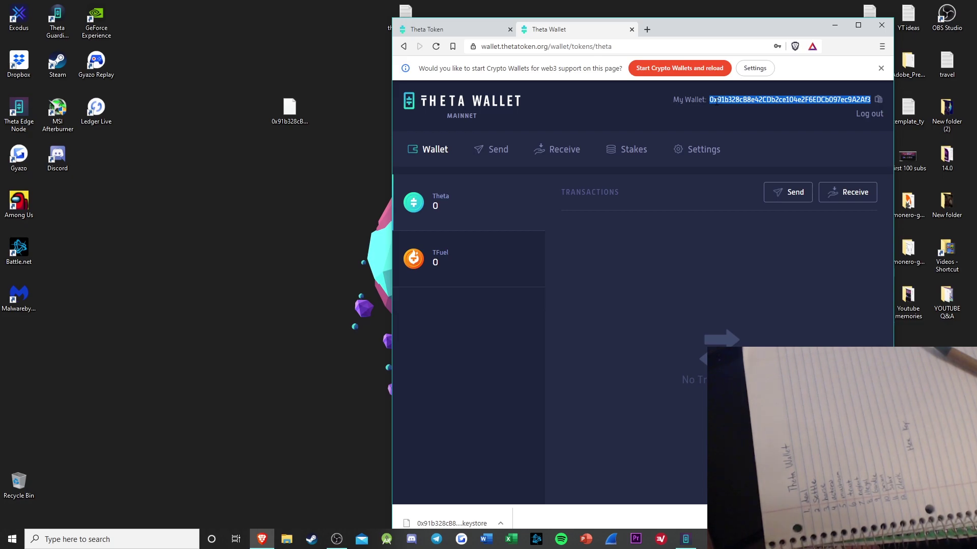
pyautogui.click(745, 100)
pyautogui.doubleClick(727, 100)
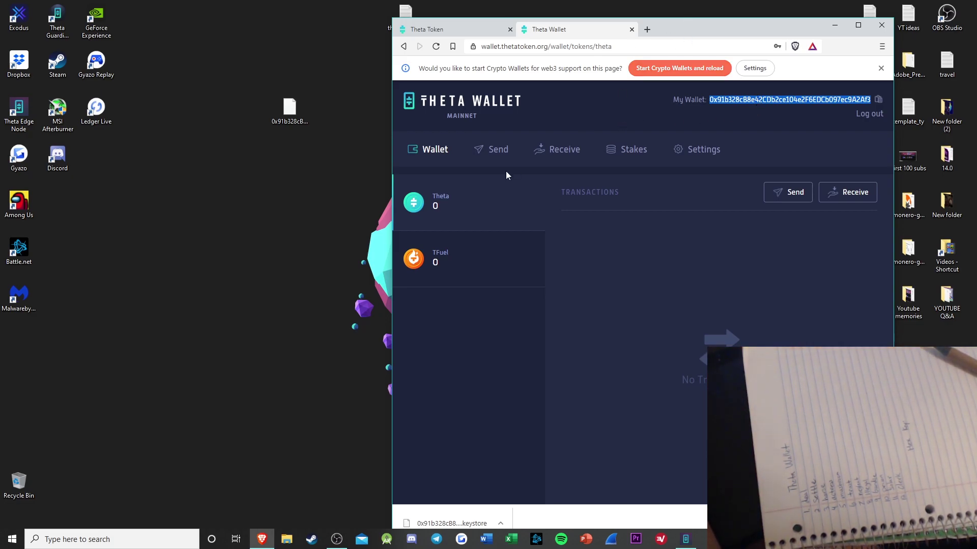
pyautogui.click(548, 155)
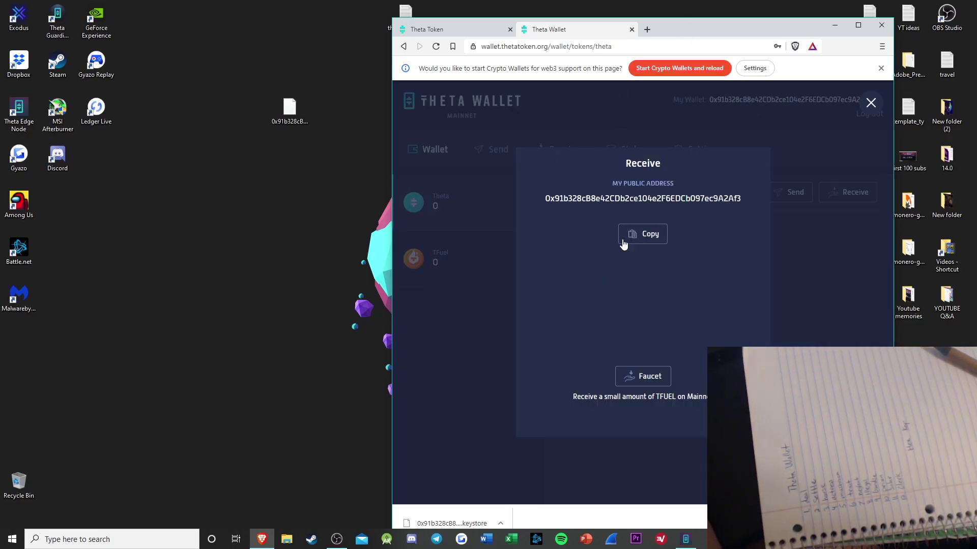
# Save the receive QR code image as chart.png and open it from the download bar
pyautogui.rightClick(630, 325)
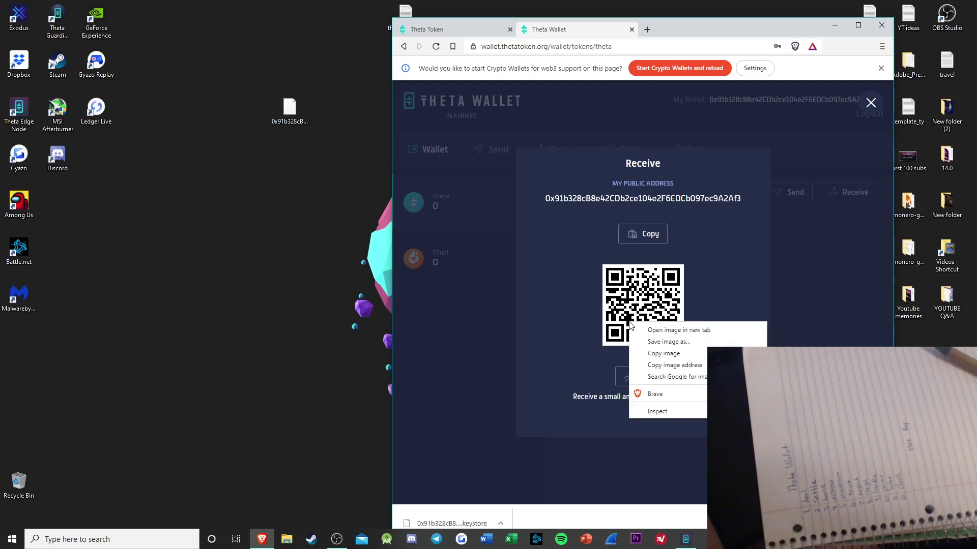
pyautogui.click(664, 342)
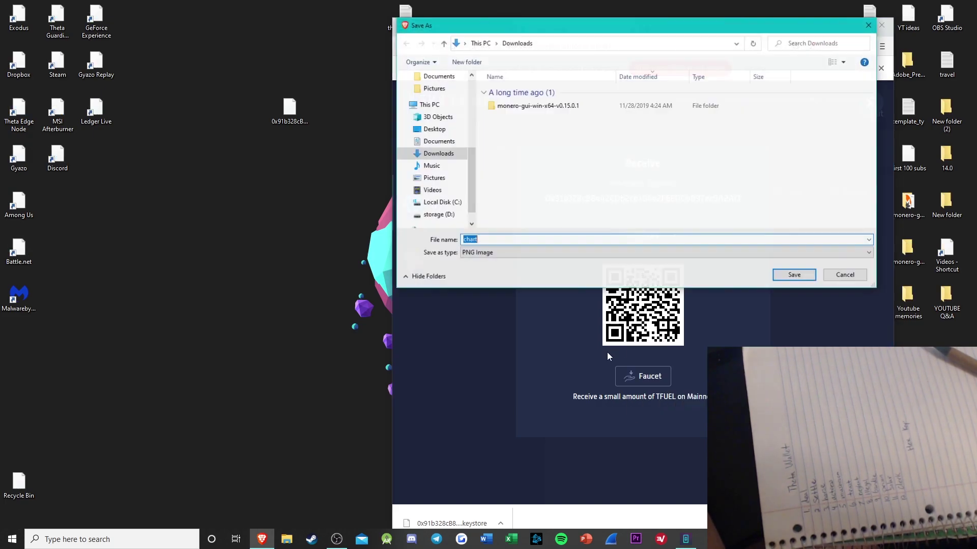
pyautogui.click(794, 275)
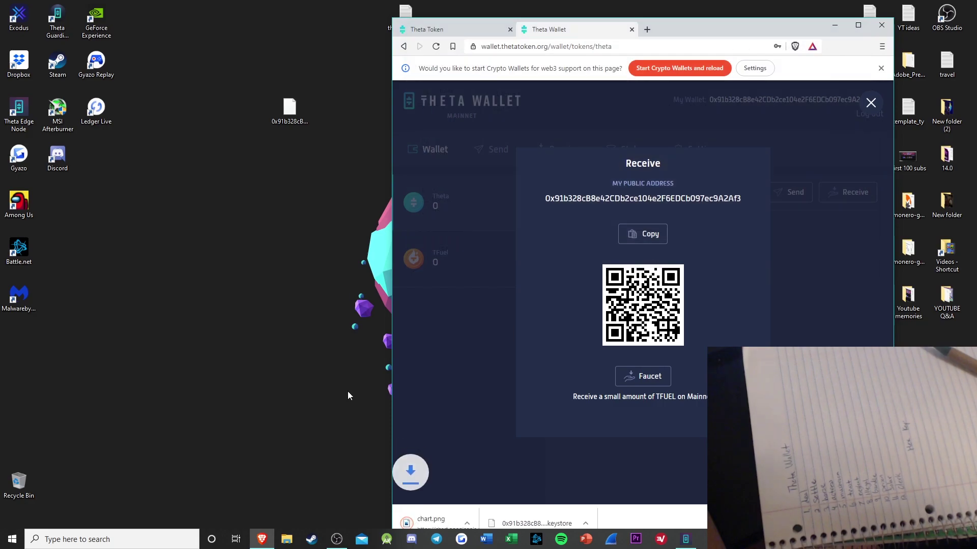
pyautogui.click(440, 523)
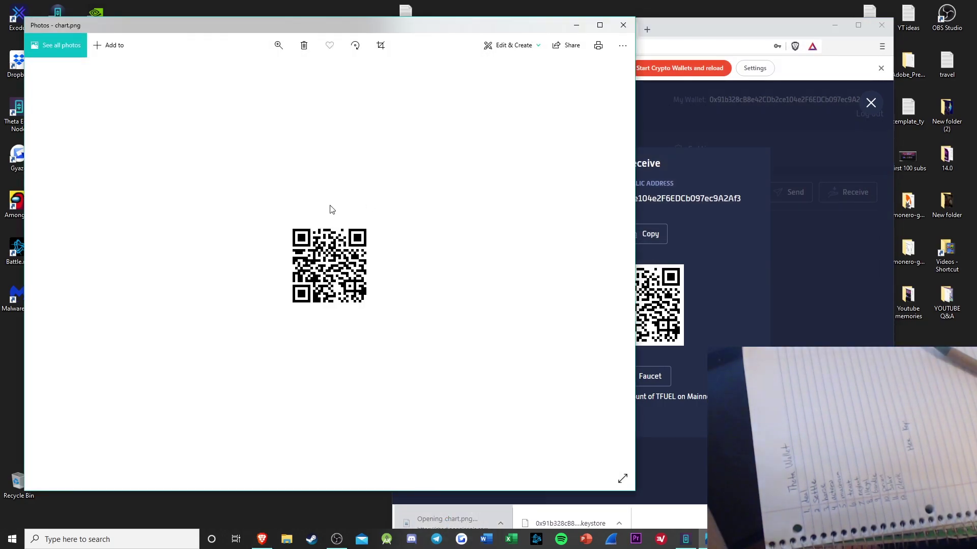
# Move the Photos window showing chart.png aside and close it
pyautogui.moveTo(532, 23); pyautogui.dragTo(556, 60)
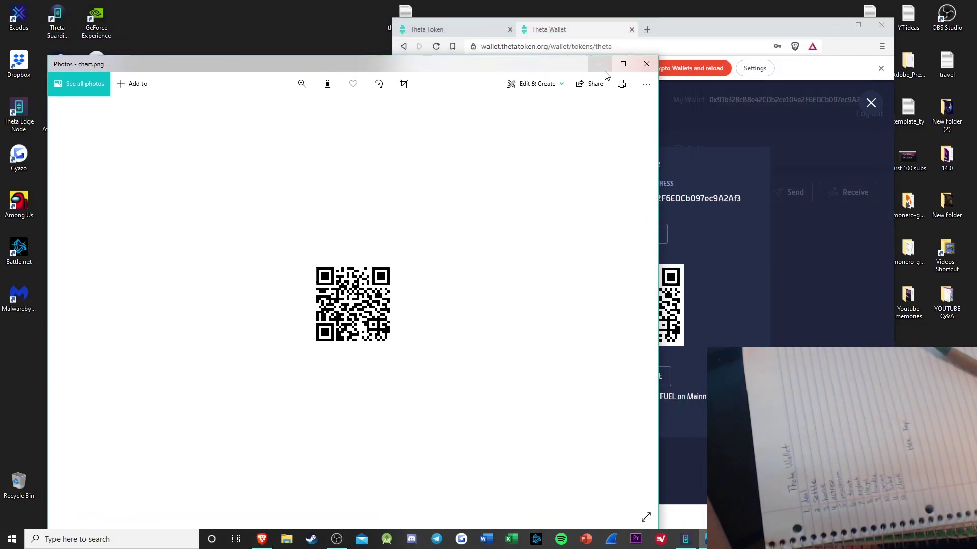
pyautogui.click(646, 61)
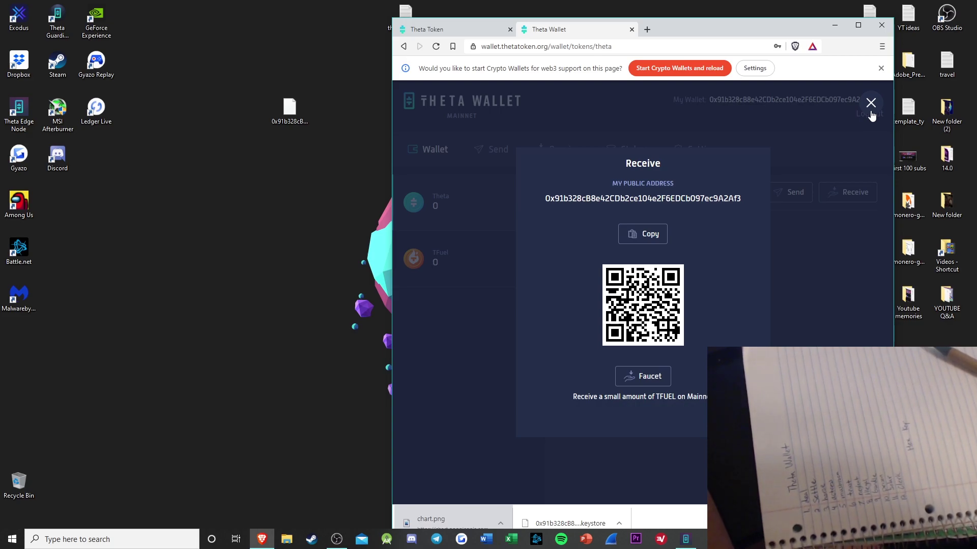
# Close the Receive dialog, open the Send form, and keep Theta (0) as the token
pyautogui.click(870, 104)
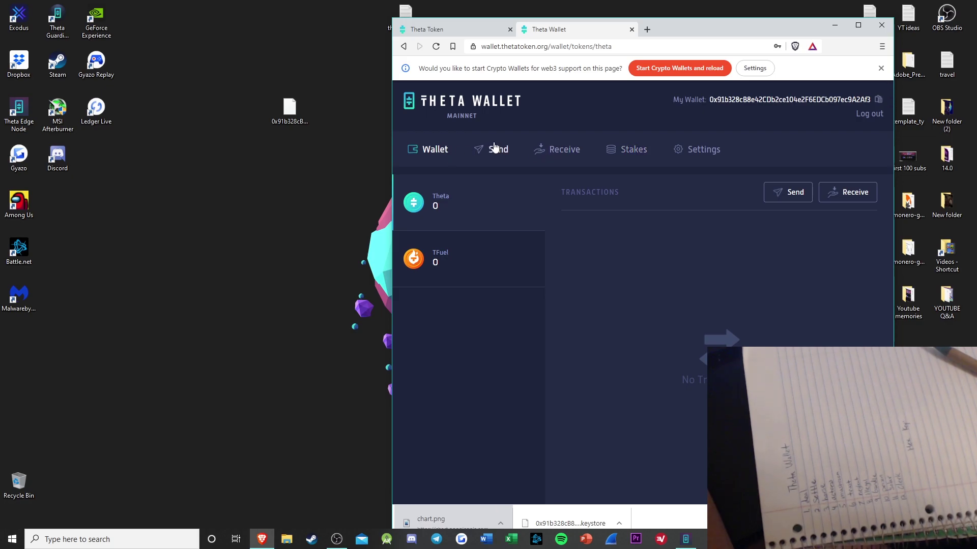
pyautogui.click(496, 148)
pyautogui.click(572, 203)
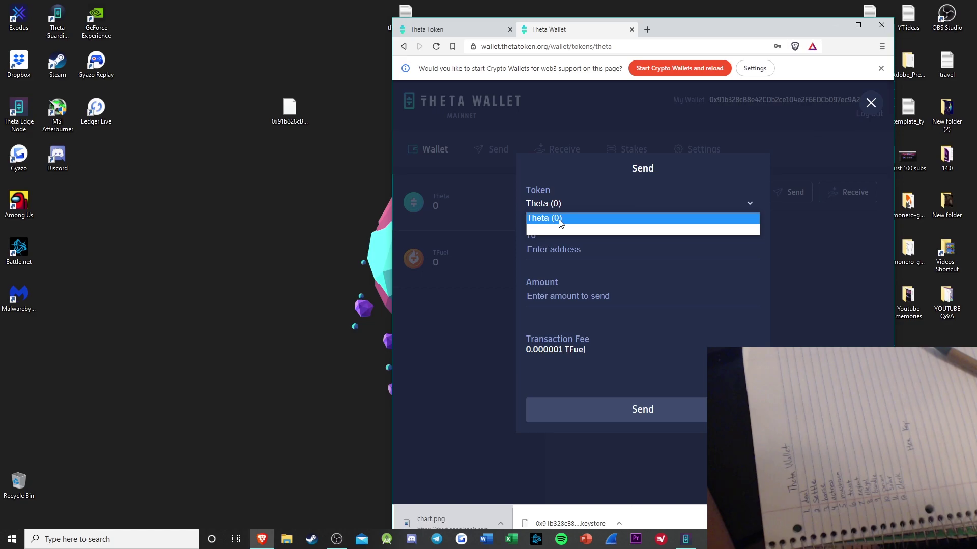
pyautogui.click(563, 226)
pyautogui.click(560, 207)
pyautogui.click(554, 221)
pyautogui.click(584, 205)
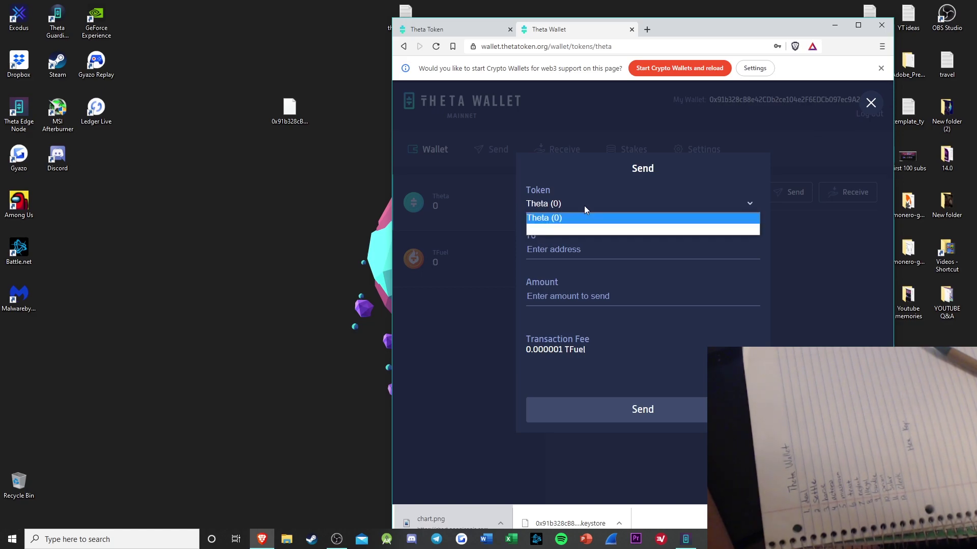
pyautogui.click(585, 216)
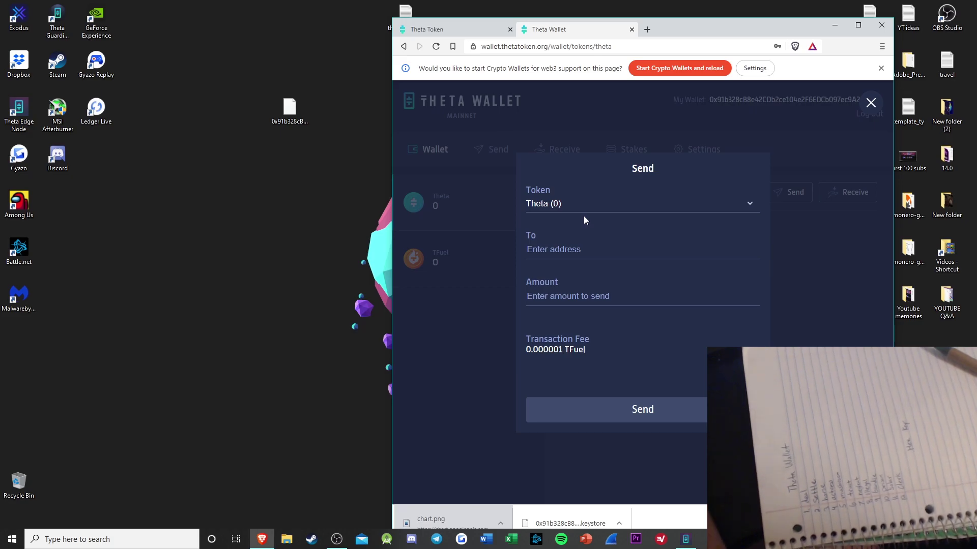
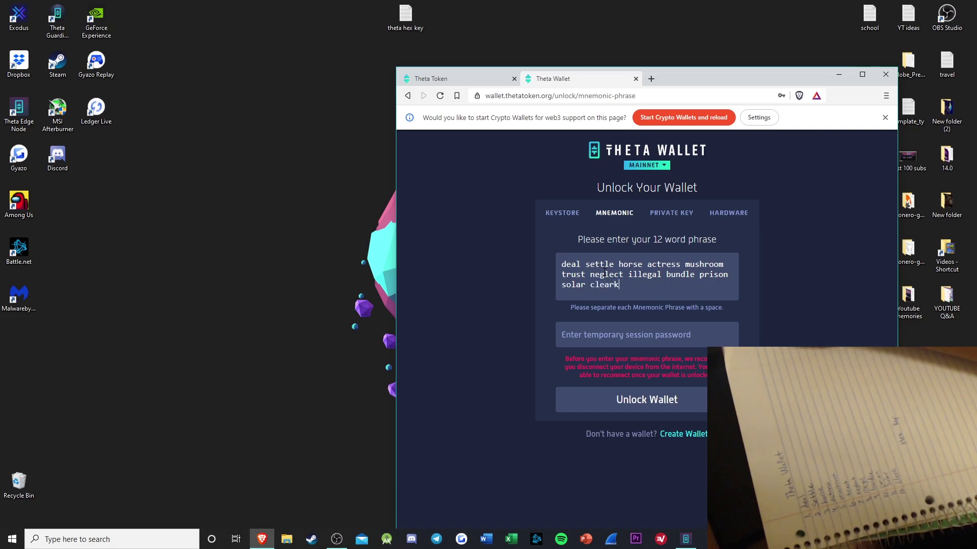
# Enter a temporary session password and attempt to unlock the wallet
pyautogui.click(665, 334)
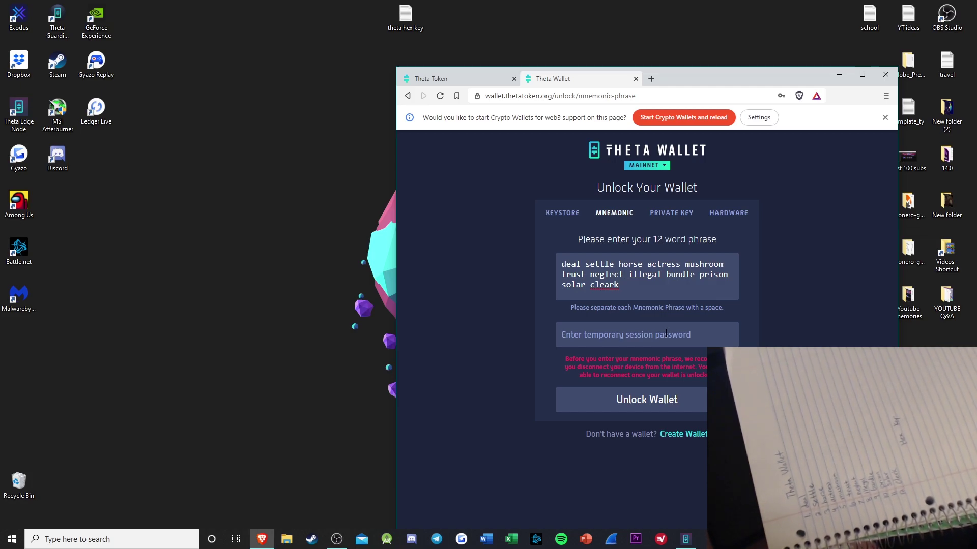
pyautogui.click(666, 333)
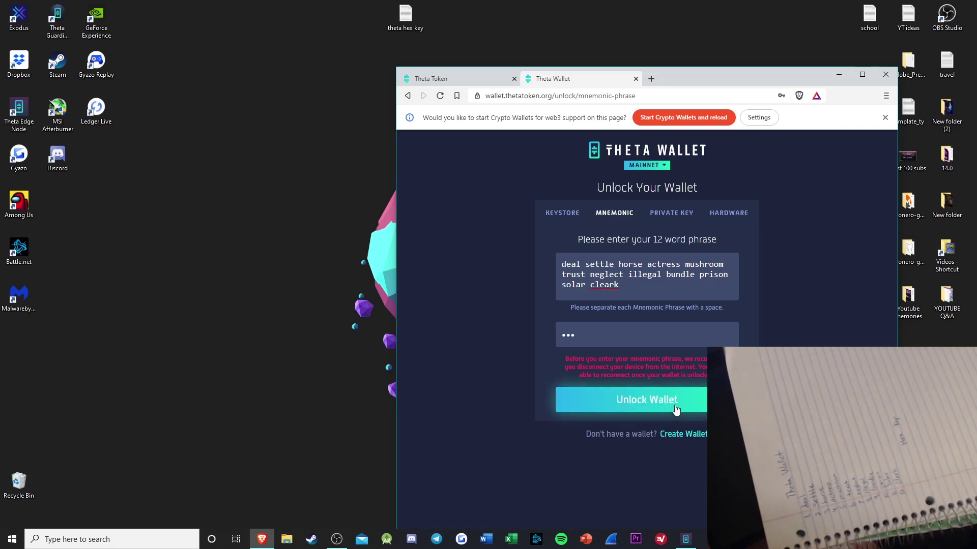
pyautogui.click(675, 410)
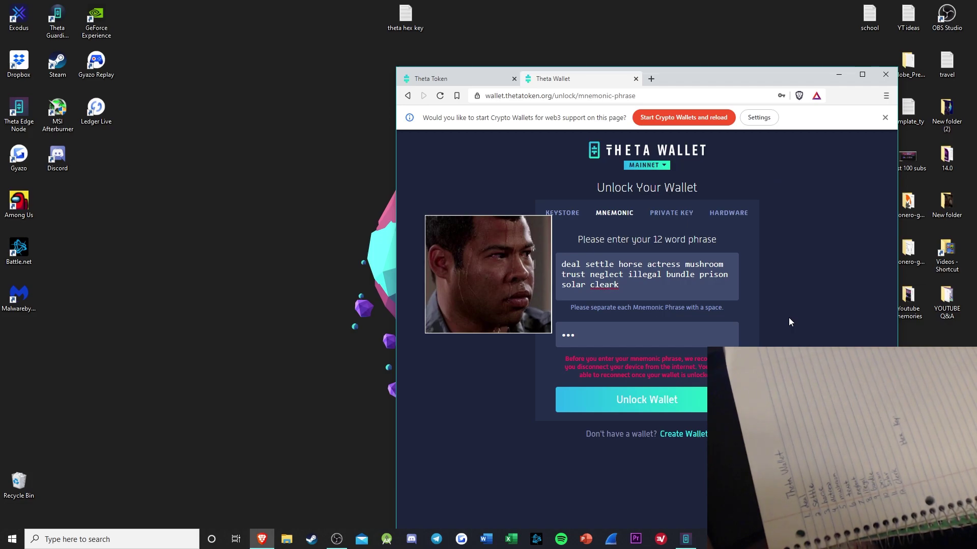
# Fix the phrase's last word, unlock to a 0 Theta / 0 TFuel wallet, then log out
pyautogui.press('BackSpace')
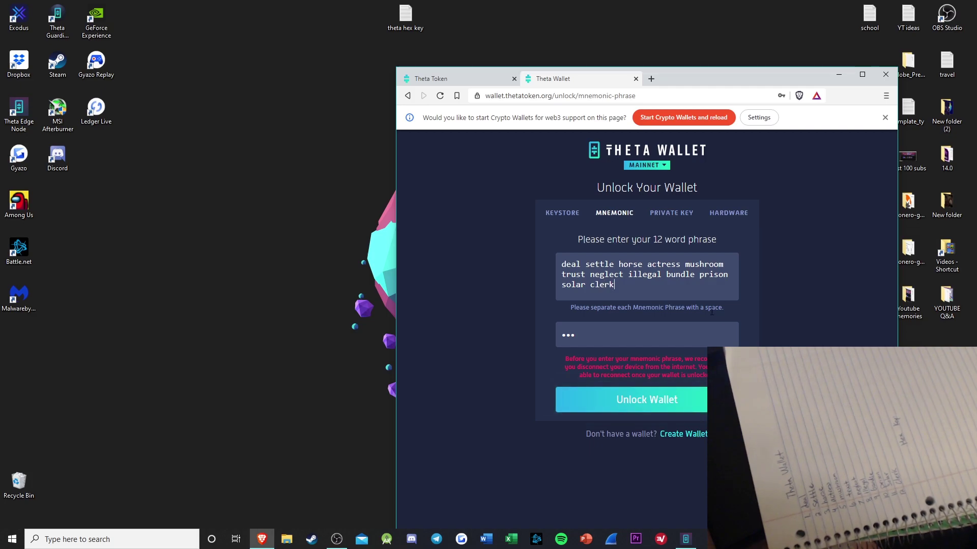
pyautogui.click(690, 394)
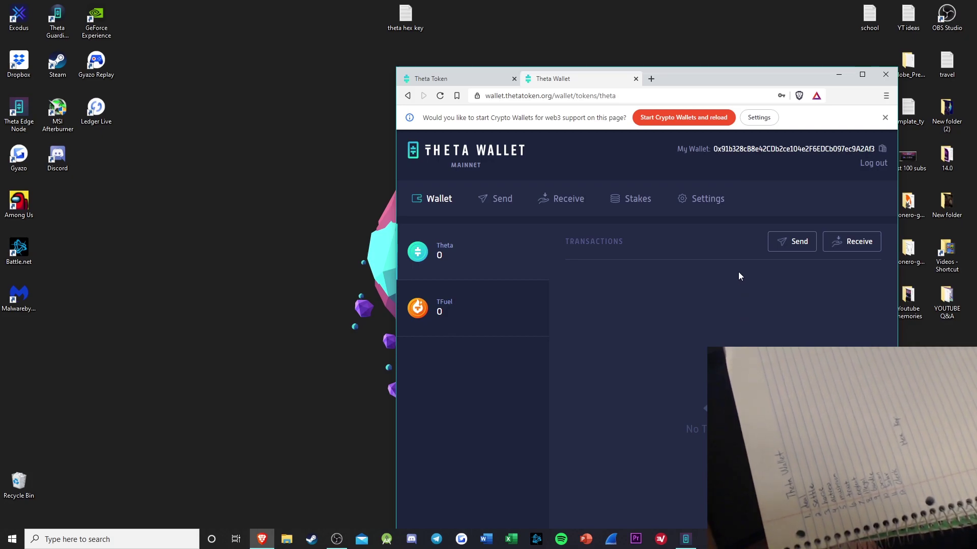
pyautogui.doubleClick(756, 149)
pyautogui.click(714, 188)
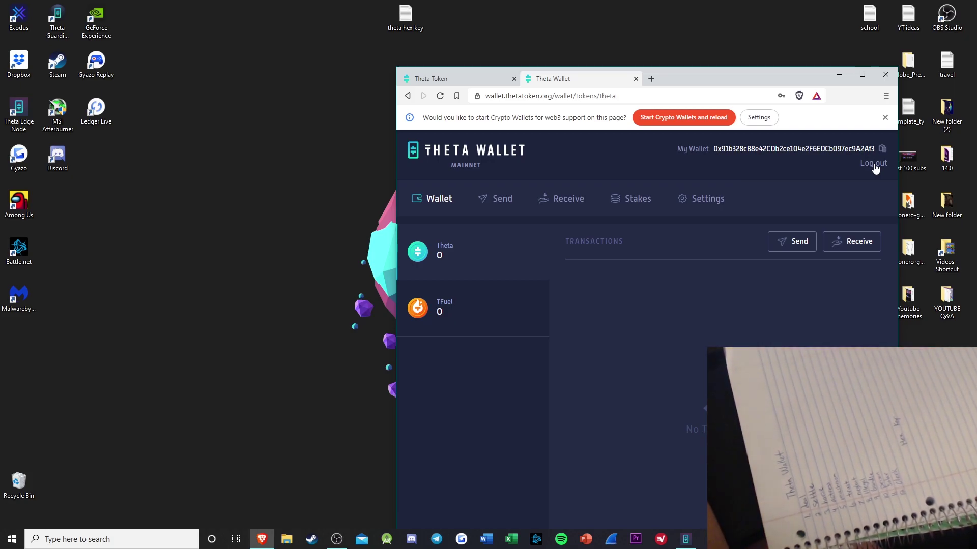
pyautogui.click(874, 164)
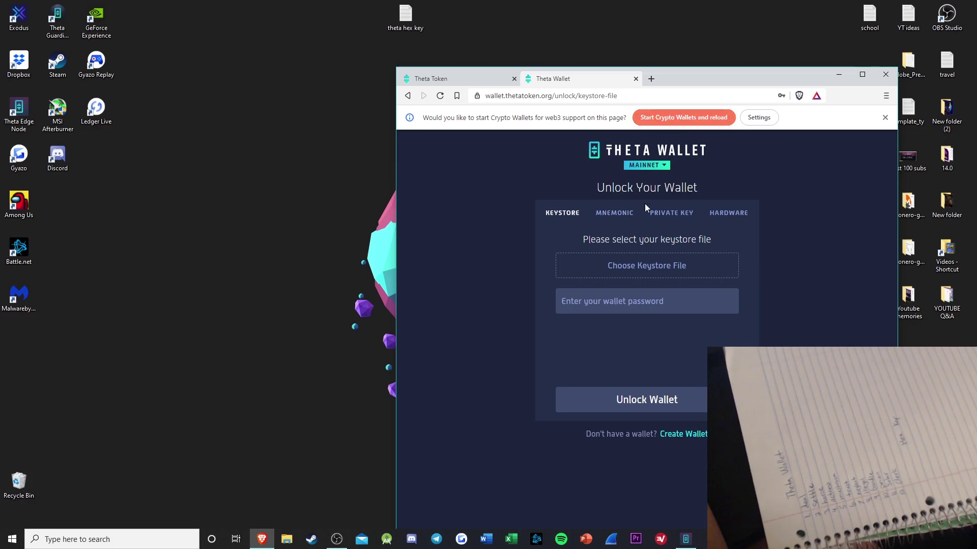
# Switch to Private Key unlock and copy the key from the theta hex key file
pyautogui.click(665, 217)
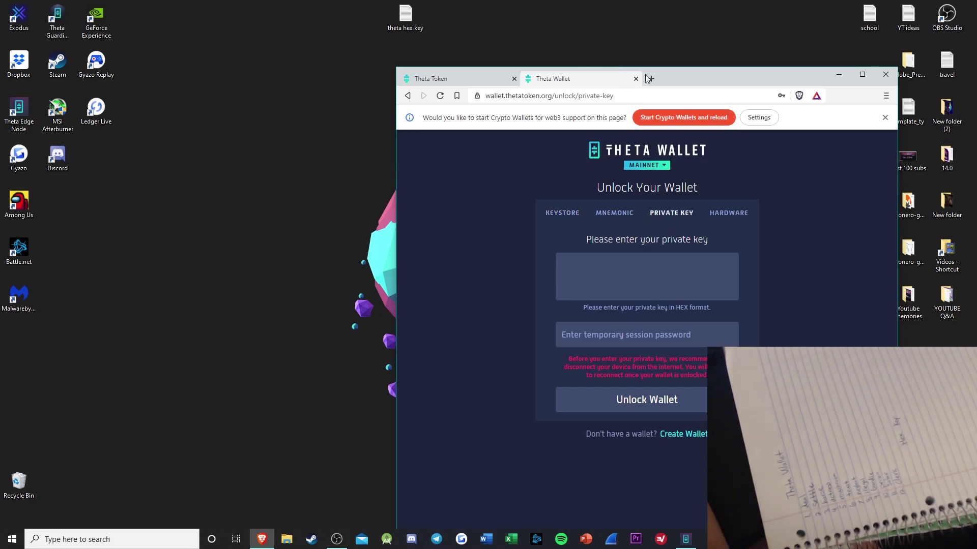
pyautogui.moveTo(678, 89); pyautogui.dragTo(286, 103)
pyautogui.moveTo(417, 26); pyautogui.dragTo(726, 72)
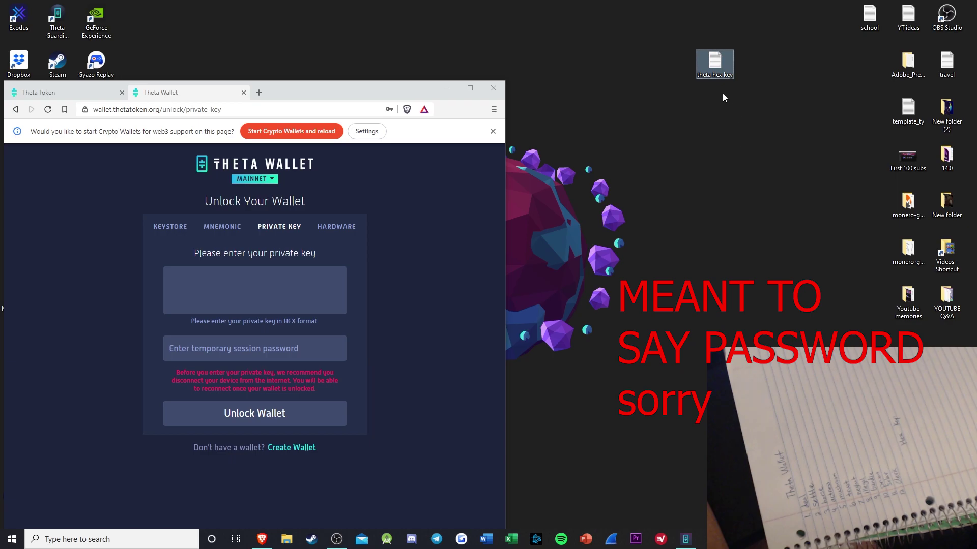
pyautogui.doubleClick(712, 74)
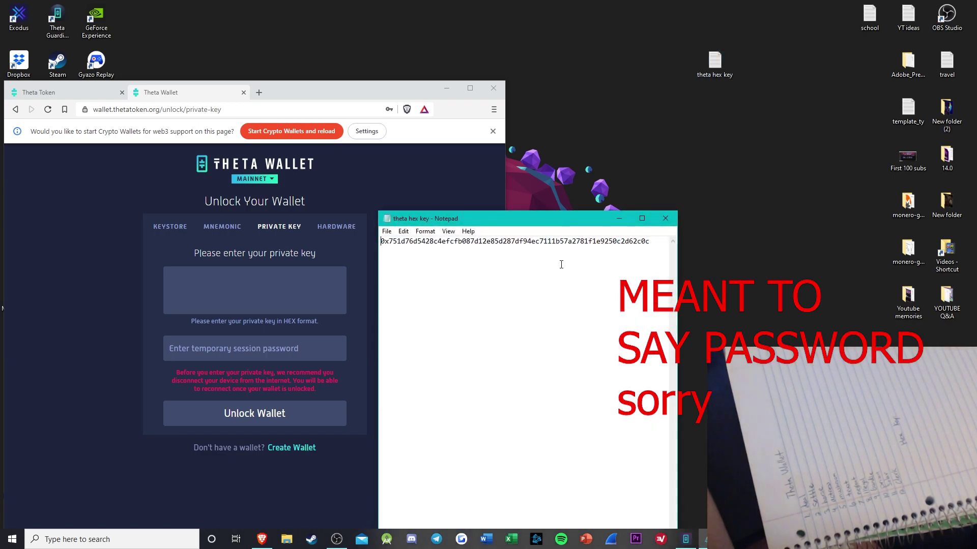
pyautogui.doubleClick(542, 241)
pyautogui.hotkey('ctrl', 'c')
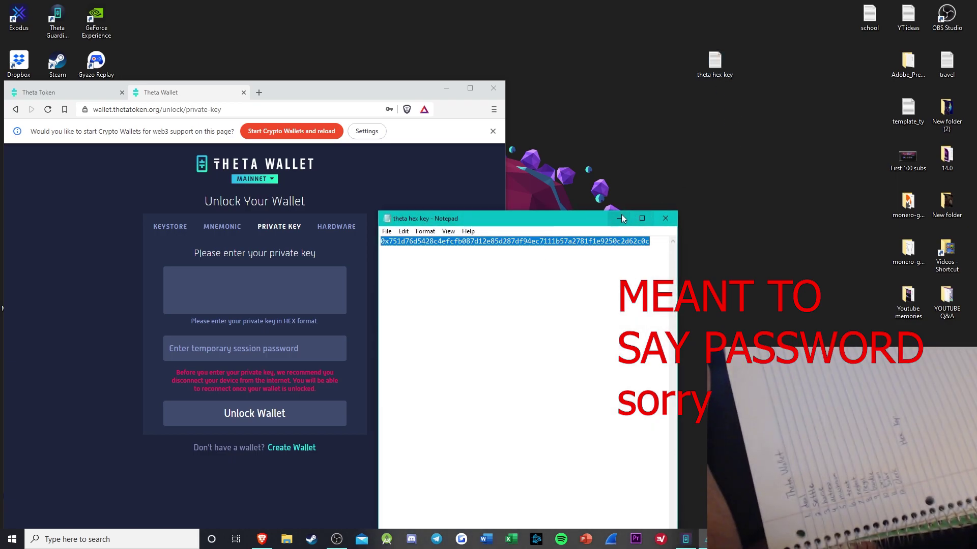
pyautogui.click(620, 218)
# Paste the private key, enter a session password, and unlock the wallet
pyautogui.click(299, 295)
pyautogui.hotkey('ctrl', 'v')
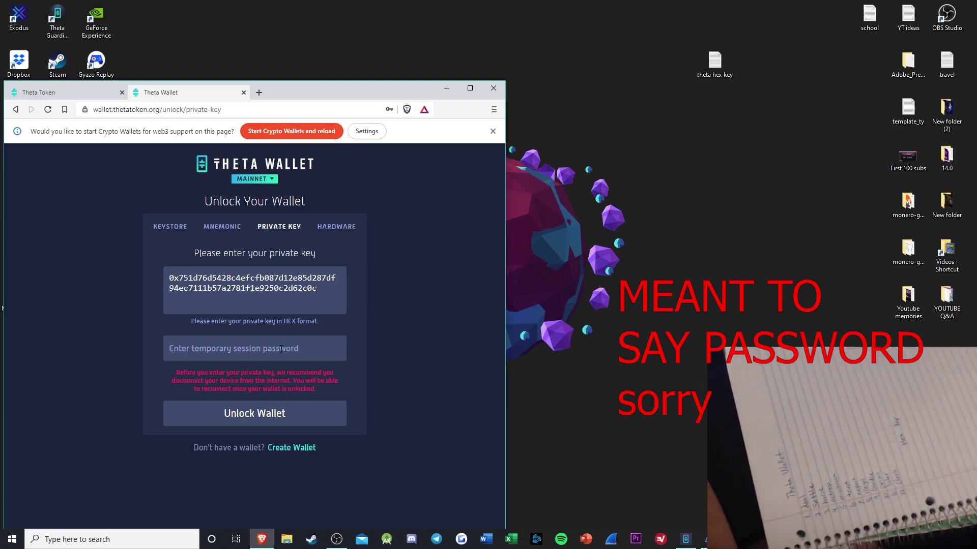
pyautogui.click(282, 350)
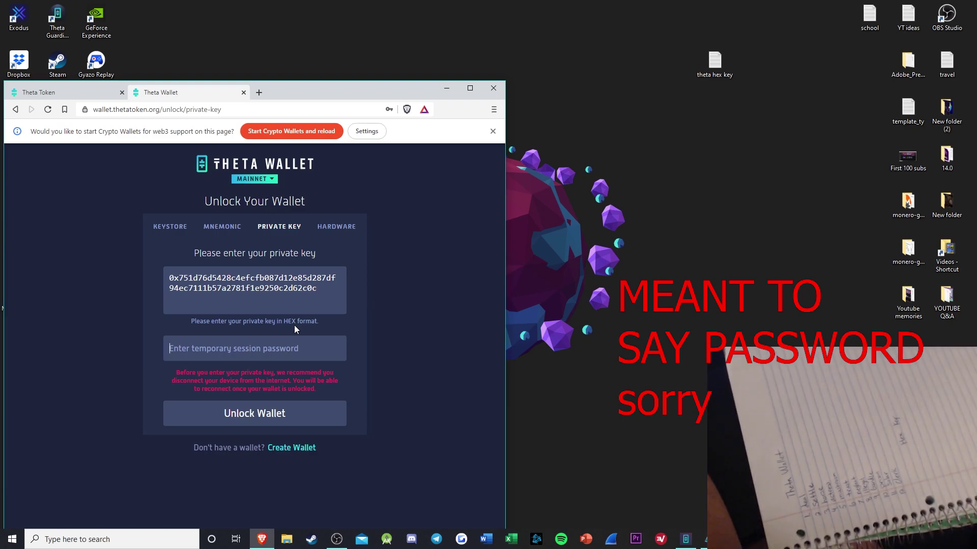
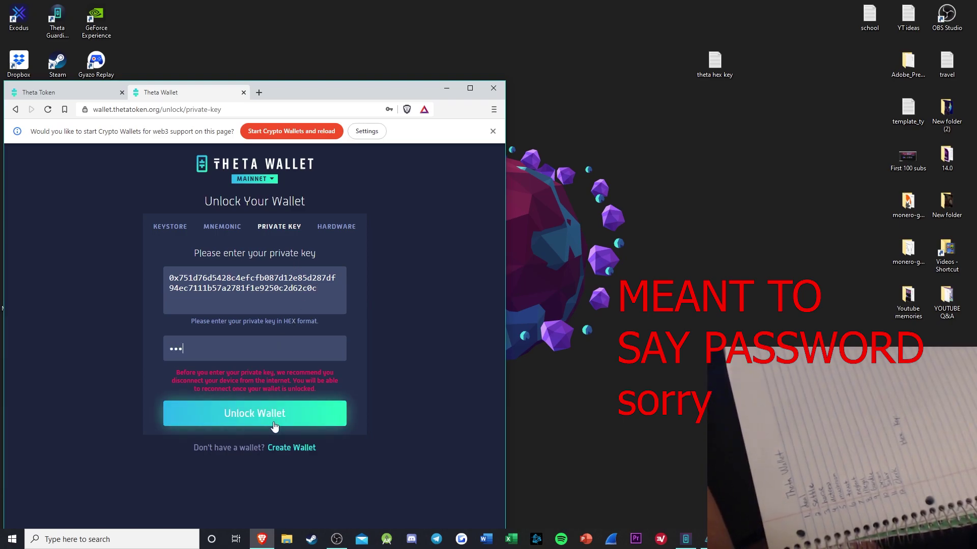
pyautogui.click(274, 425)
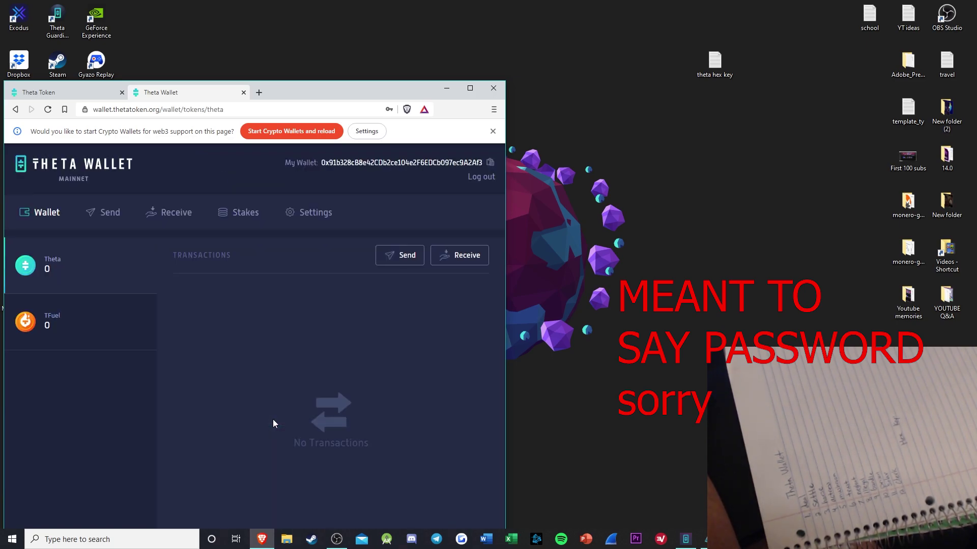
pyautogui.doubleClick(384, 90)
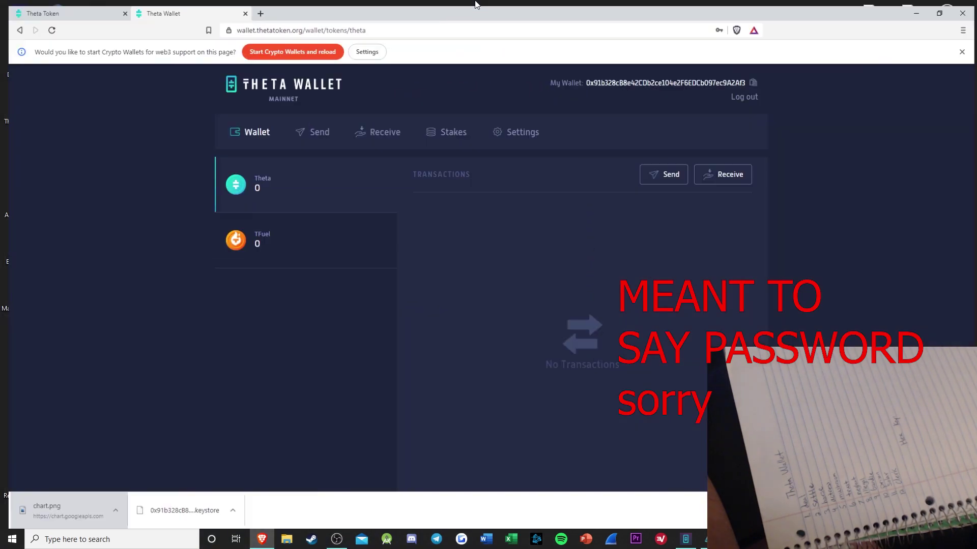
pyautogui.doubleClick(655, 77)
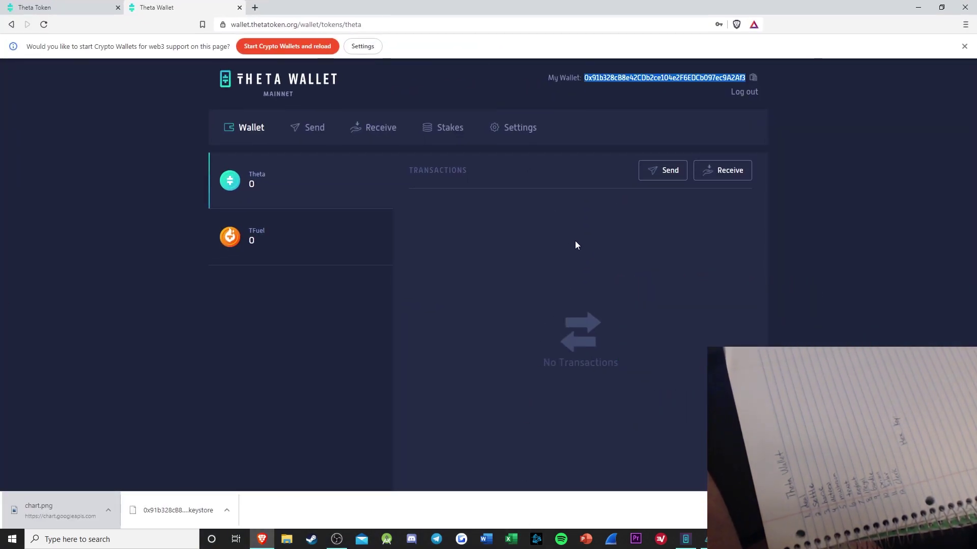
pyautogui.moveTo(488, 7); pyautogui.dragTo(539, 76)
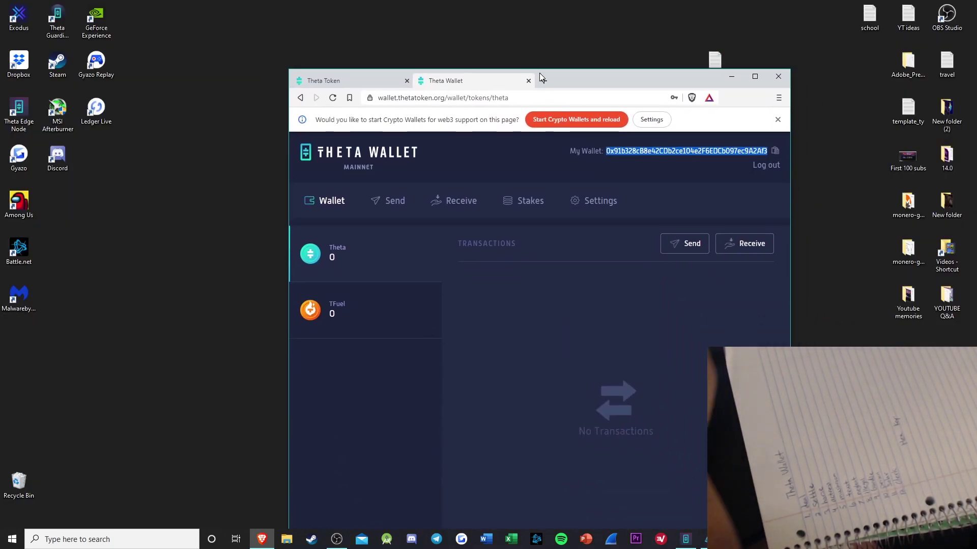
pyautogui.moveTo(539, 76); pyautogui.dragTo(379, 14)
pyautogui.click(715, 62)
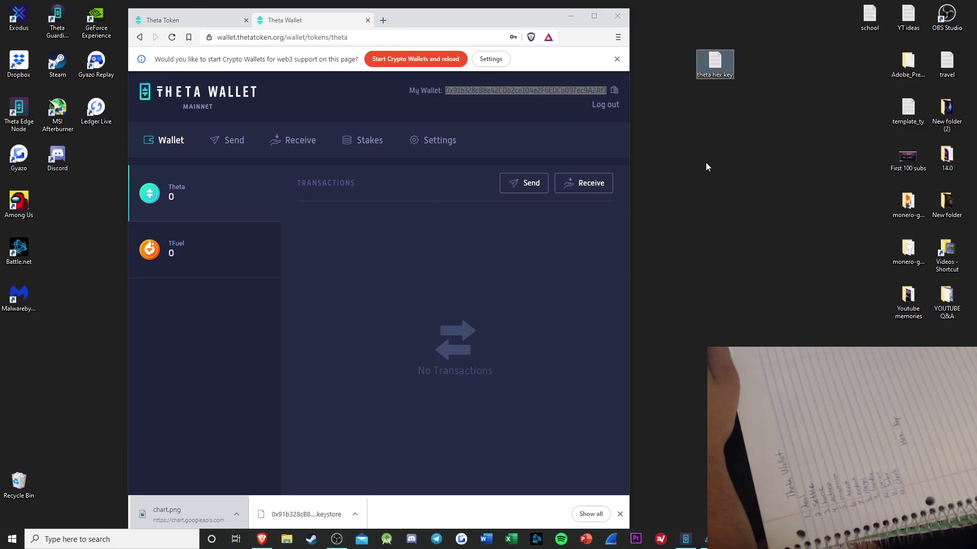